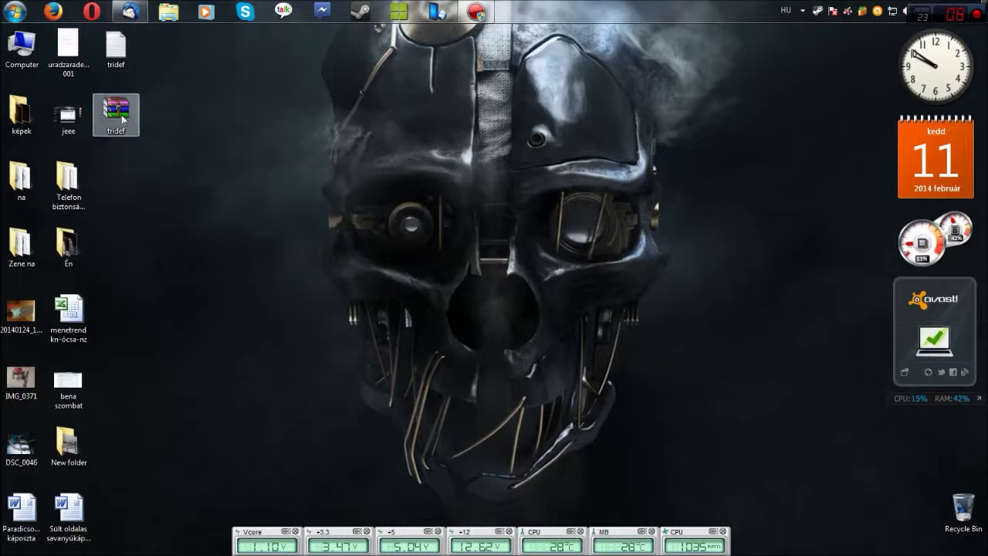
# - Reposition the tridef archive on the desktop, extract its tridef folder beside it, and close the archive
pyautogui.moveTo(368, 125); pyautogui.dragTo(371, 69)
pyautogui.doubleClick(347, 49)
pyautogui.moveTo(204, 246); pyautogui.dragTo(533, 56)
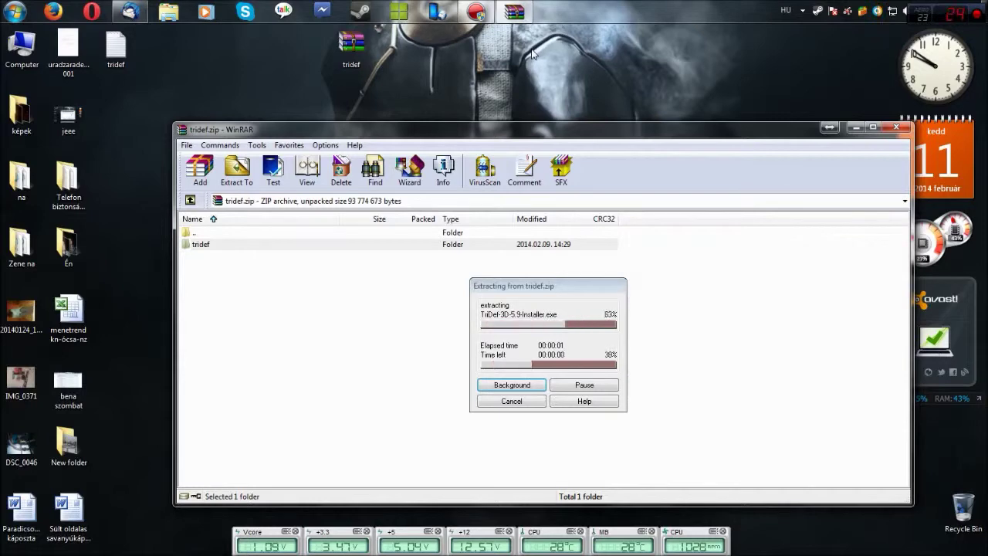
pyautogui.click(896, 126)
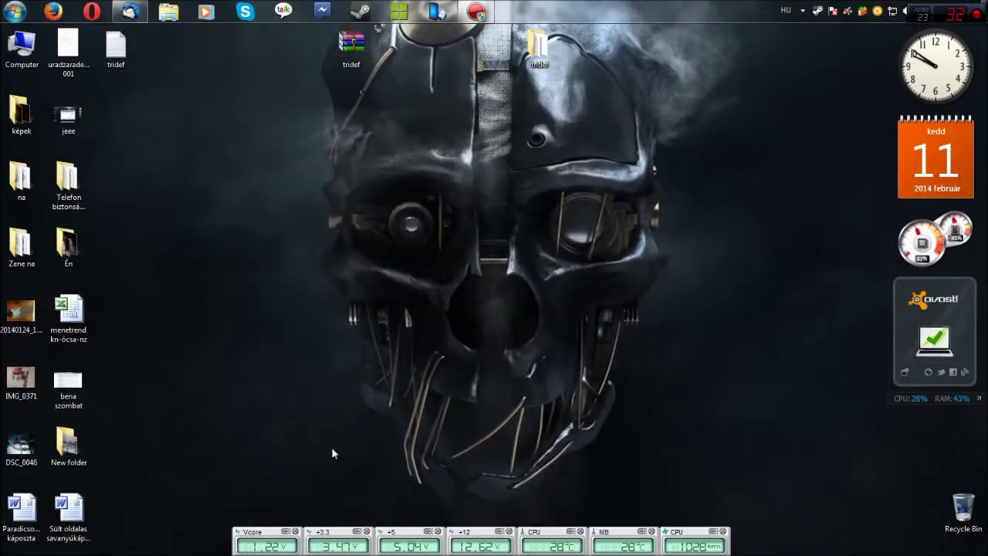
# - Open the extracted tridef folder on the desktop and go into its CRACK folder
pyautogui.doubleClick(549, 68)
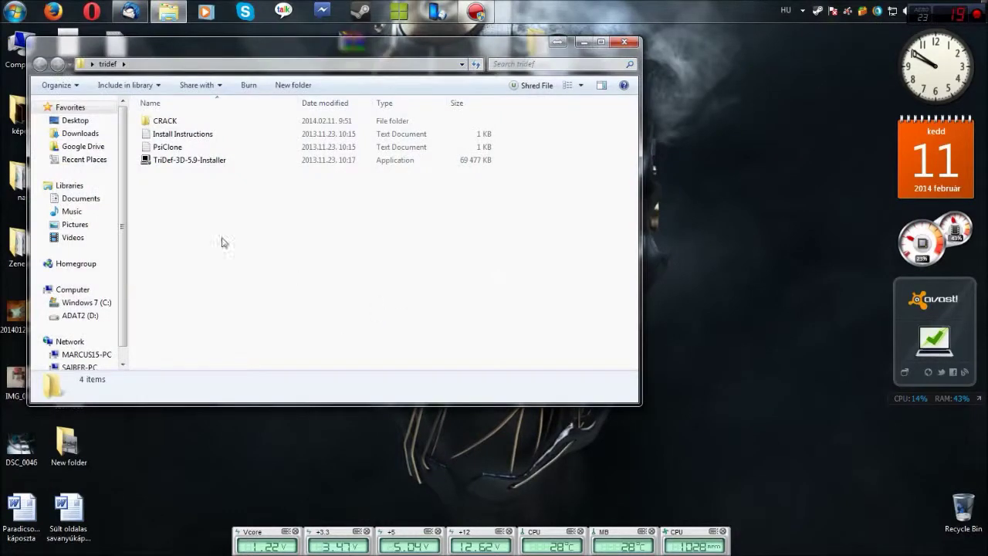
pyautogui.click(164, 169)
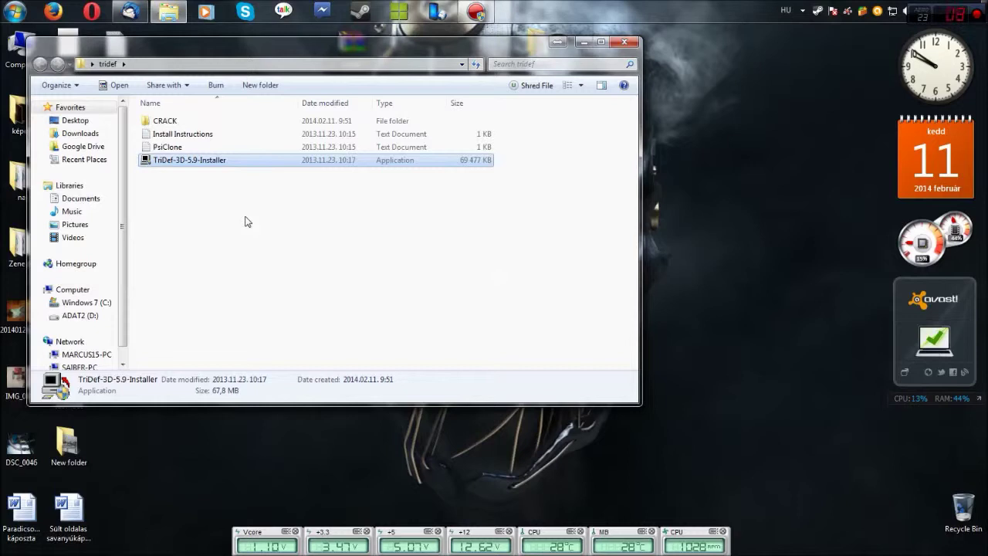
pyautogui.doubleClick(150, 122)
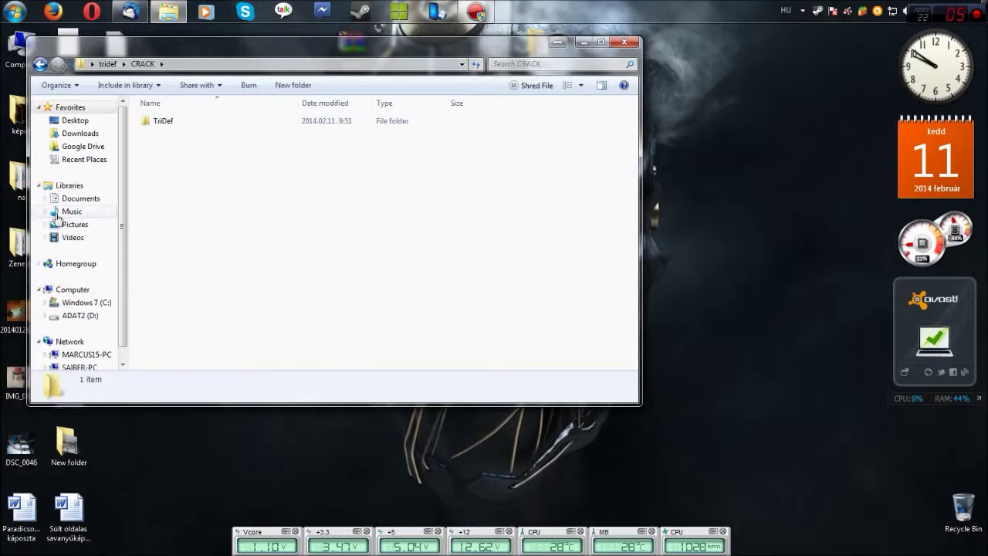
# - Open the TriDef 3D folder under Program Files (x86) on drive C: in a second window beside the CRACK folder
pyautogui.press('super')
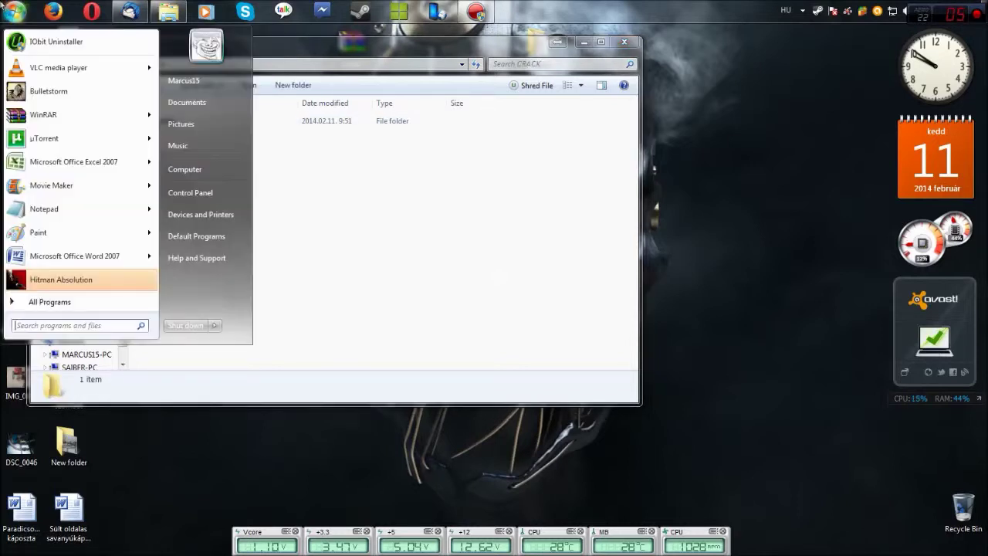
pyautogui.click(185, 167)
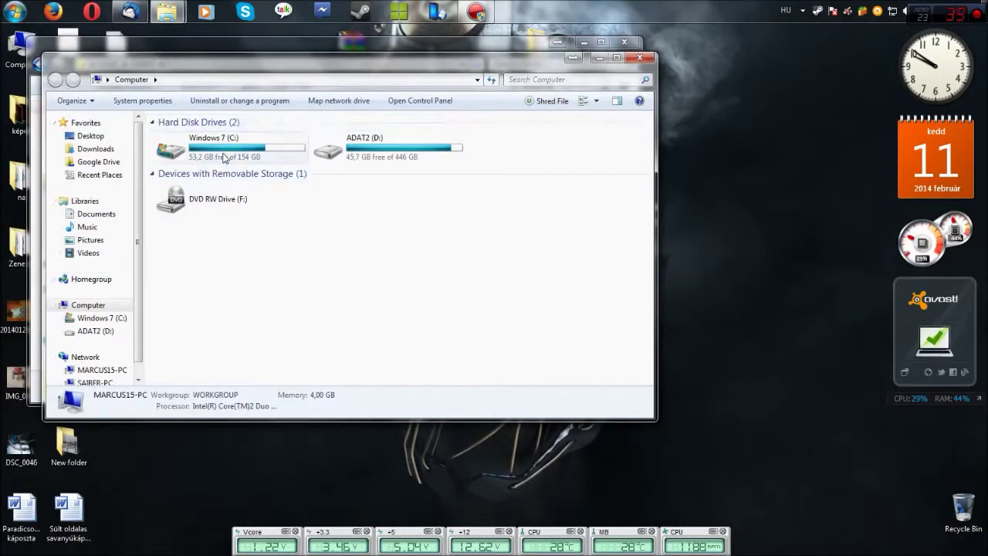
pyautogui.doubleClick(224, 153)
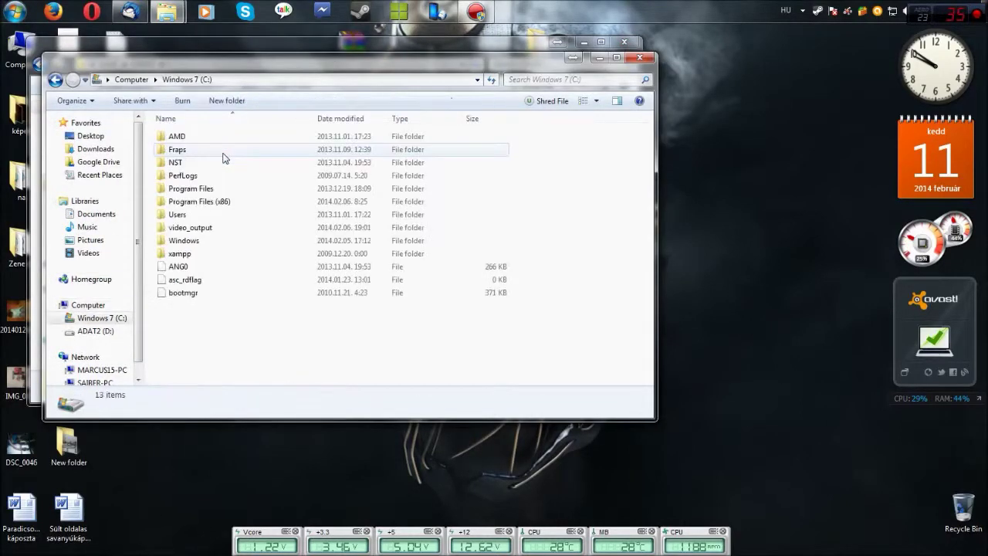
pyautogui.doubleClick(207, 190)
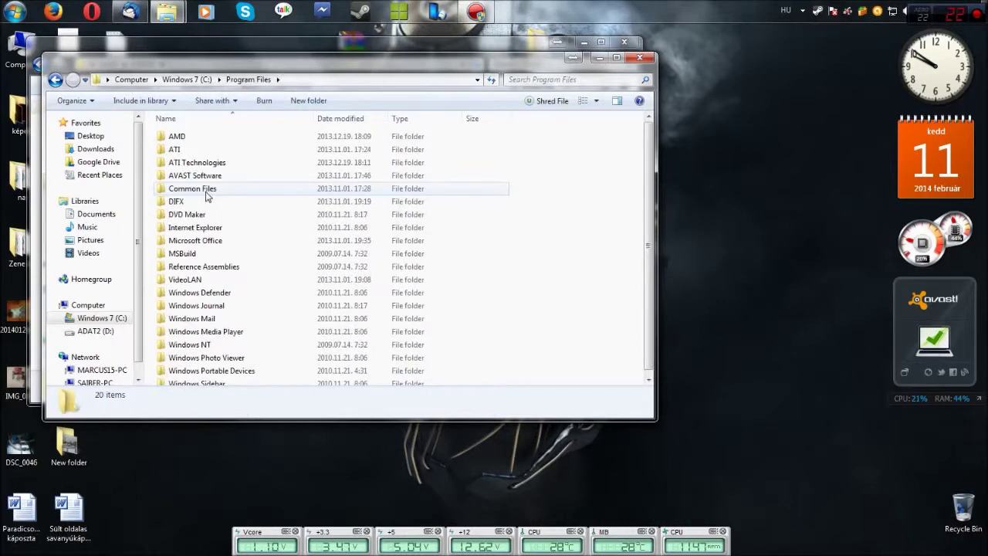
pyautogui.click(56, 81)
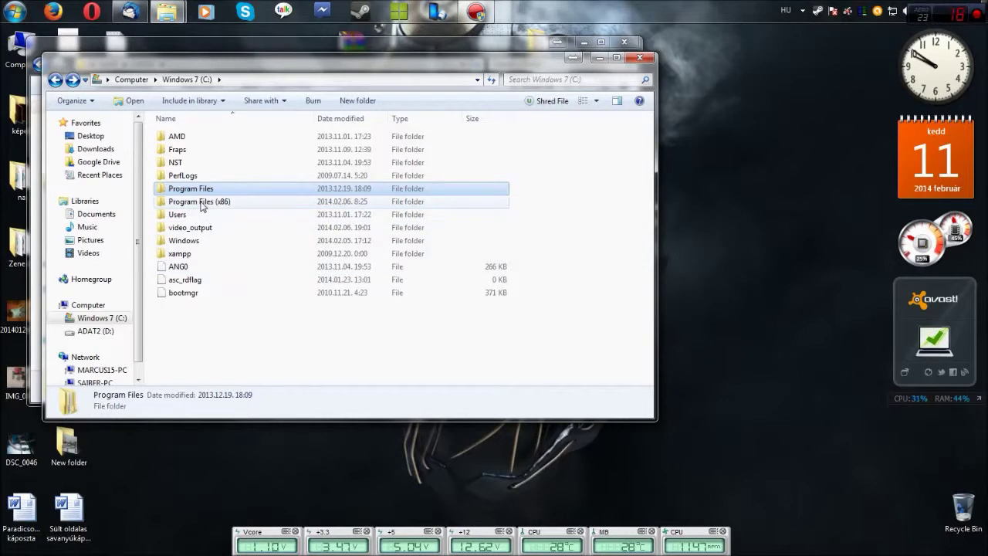
pyautogui.click(202, 202)
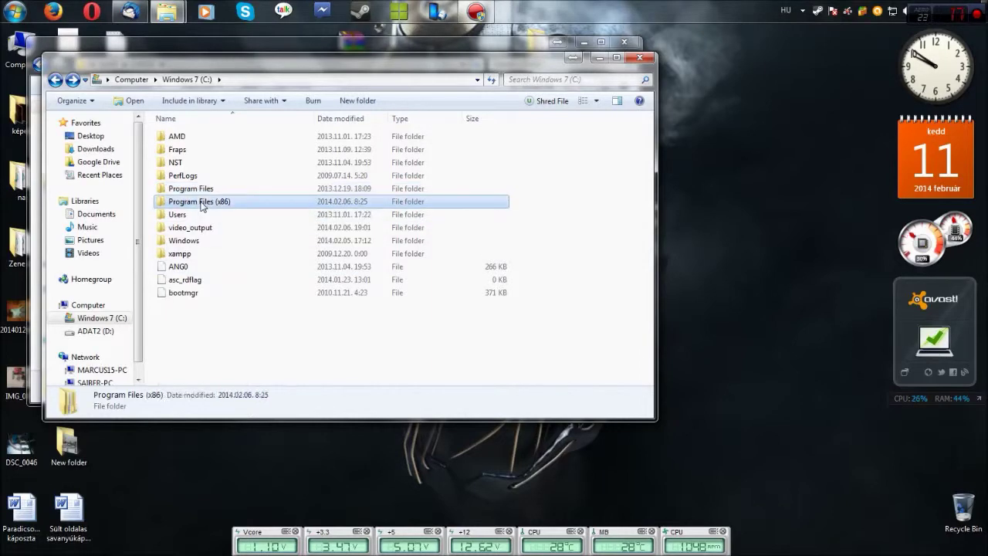
pyautogui.doubleClick(201, 202)
pyautogui.scroll(-12, 203, 273)
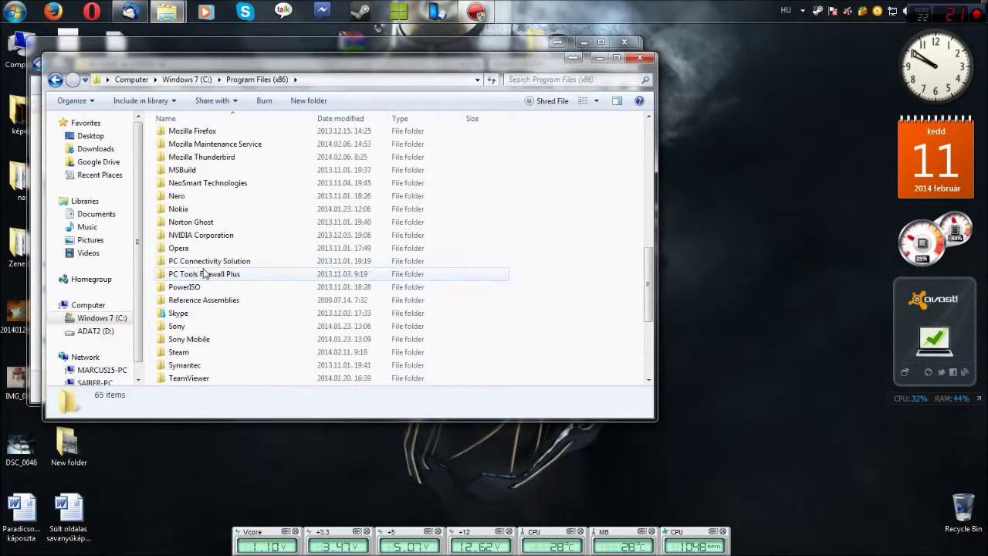
pyautogui.scroll(-3, 203, 273)
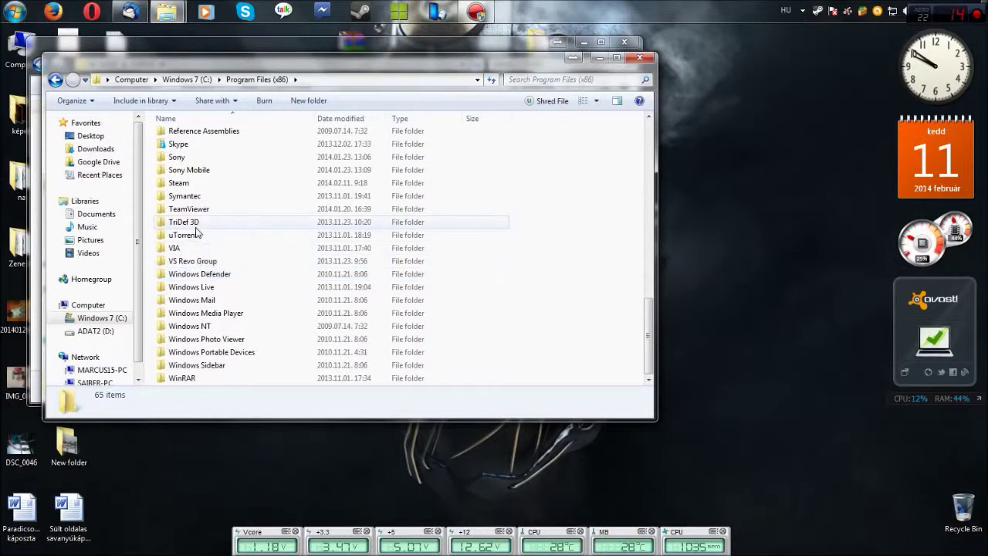
pyautogui.click(197, 224)
pyautogui.doubleClick(177, 224)
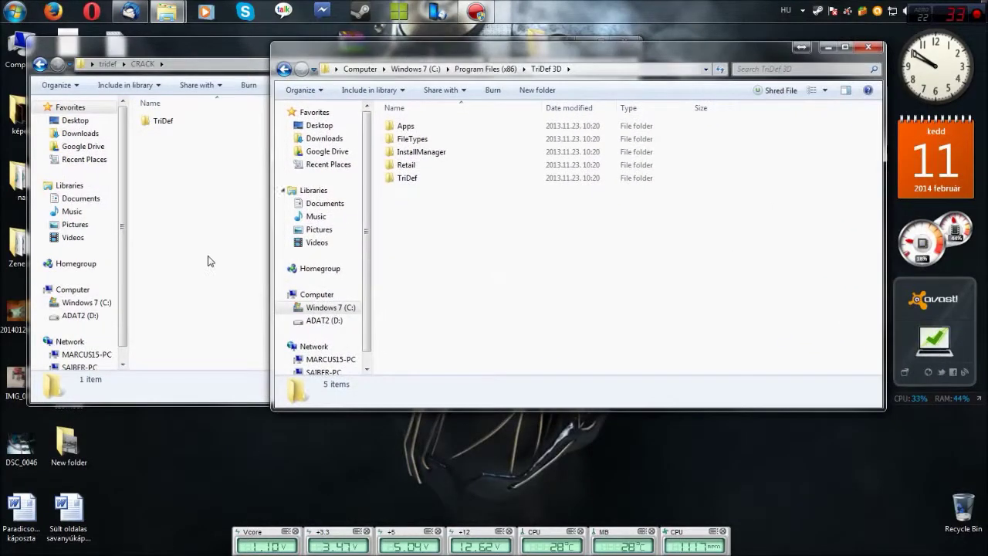
# - Open the TriDef folder in both the TriDef 3D installation and the CRACK folder
pyautogui.moveTo(163, 121); pyautogui.dragTo(415, 188)
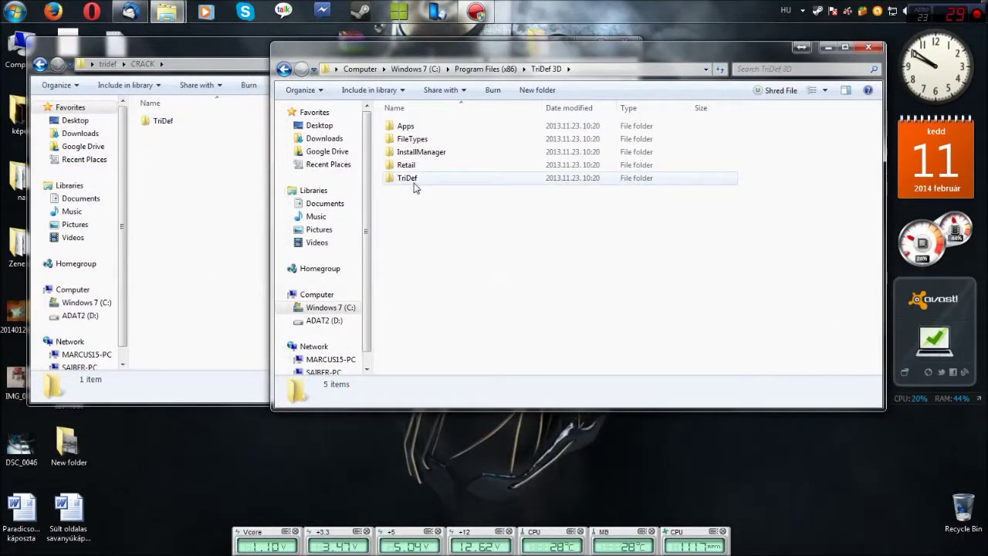
pyautogui.doubleClick(400, 184)
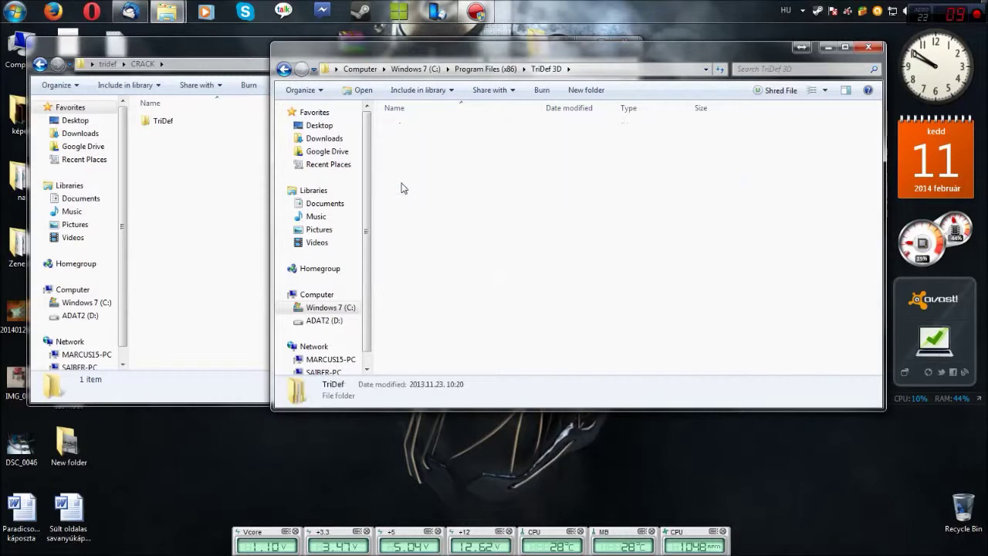
pyautogui.doubleClick(195, 128)
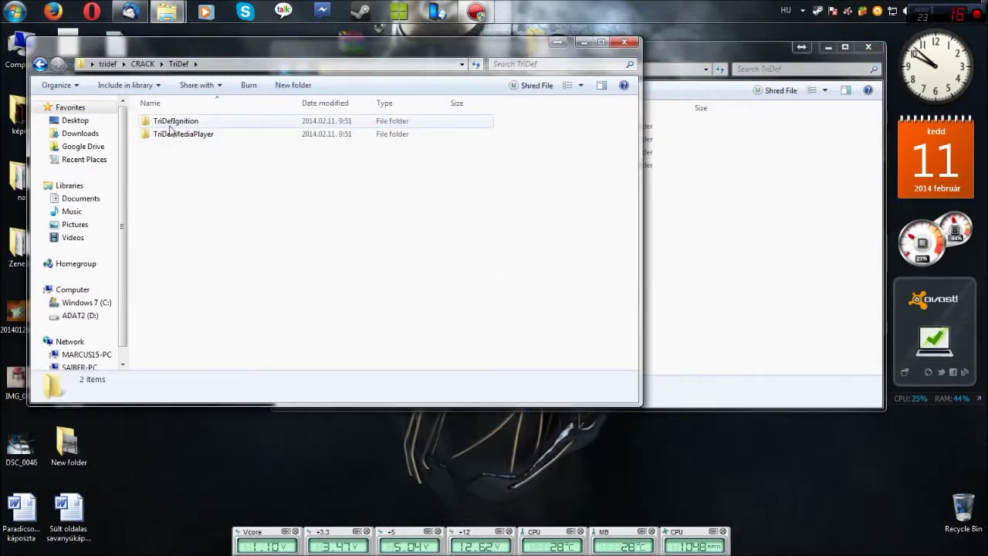
pyautogui.click(187, 135)
pyautogui.click(187, 125)
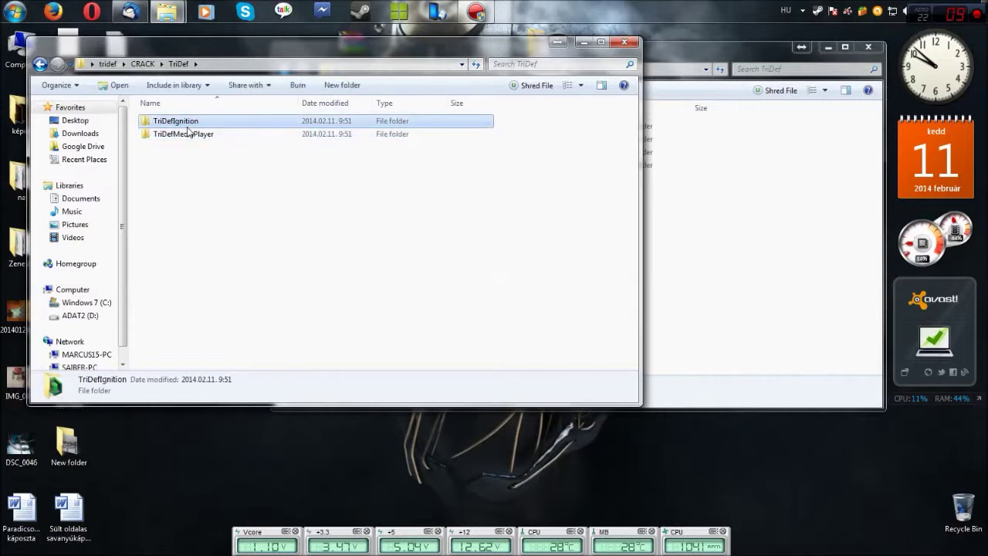
pyautogui.click(187, 134)
pyautogui.click(184, 123)
pyautogui.click(175, 137)
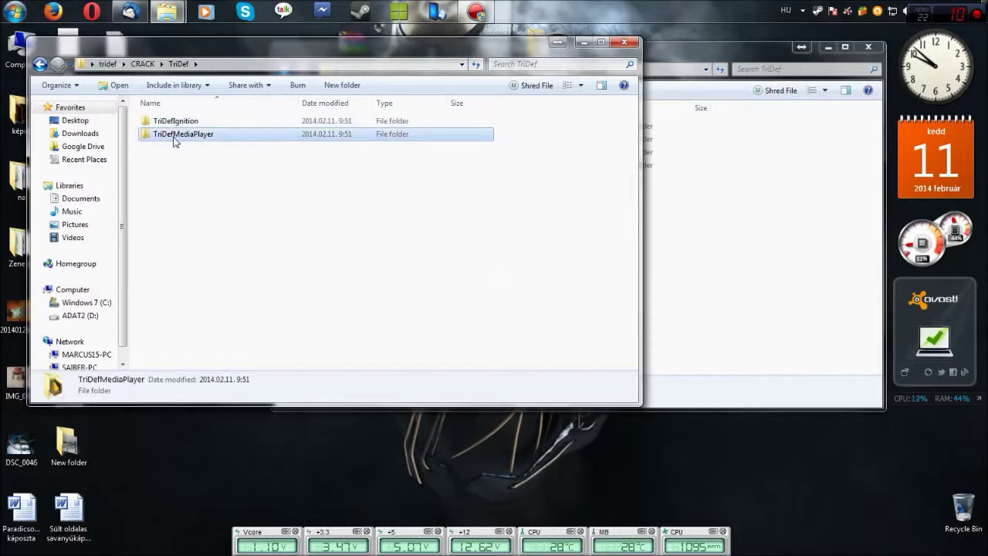
# - Open the TriDefIgnition folder in both the CRACK copy and the TriDef 3D installation
pyautogui.doubleClick(174, 122)
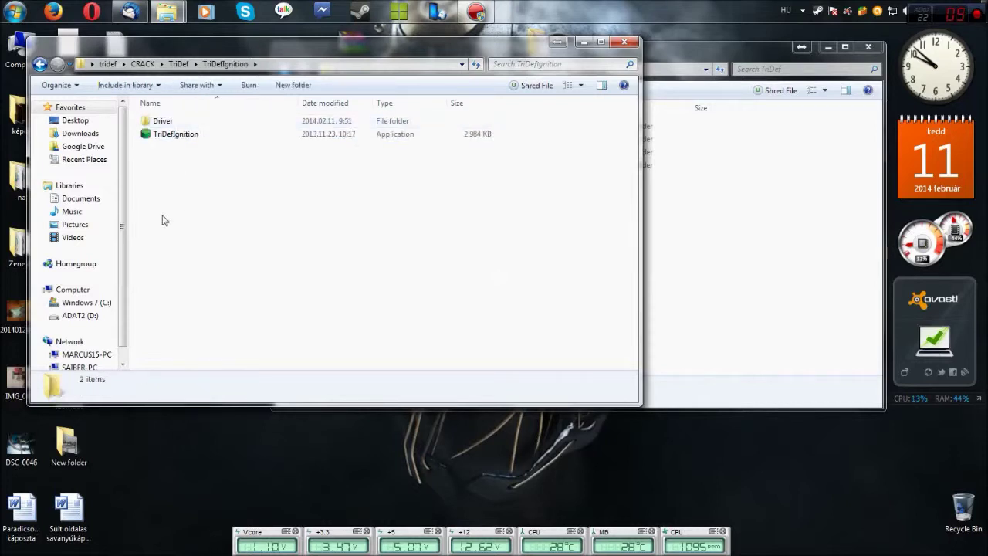
pyautogui.click(755, 54)
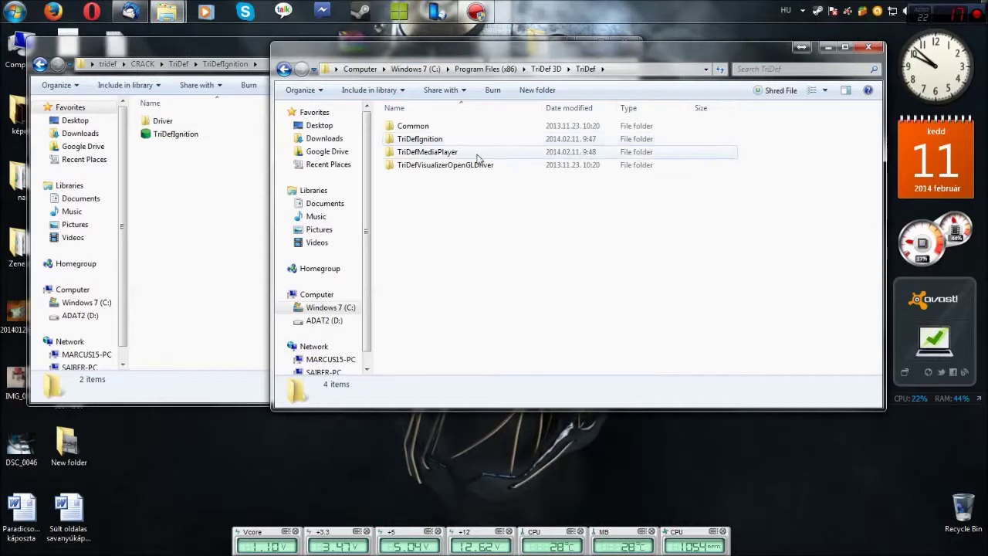
pyautogui.doubleClick(423, 140)
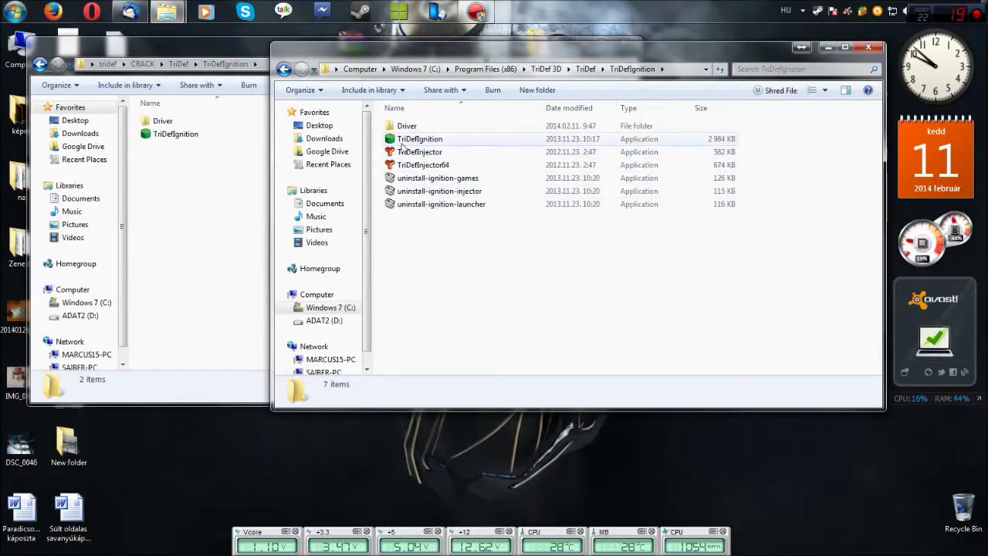
# - Move TriDefD3D9.dll, TriDefD3D10.dll and TriDefD3D11.dll from the CRACK Driver folder to the installed Driver folder, replacing all duplicates with administrator permission
pyautogui.click(176, 188)
pyautogui.click(158, 121)
pyautogui.doubleClick(154, 121)
pyautogui.click(152, 122)
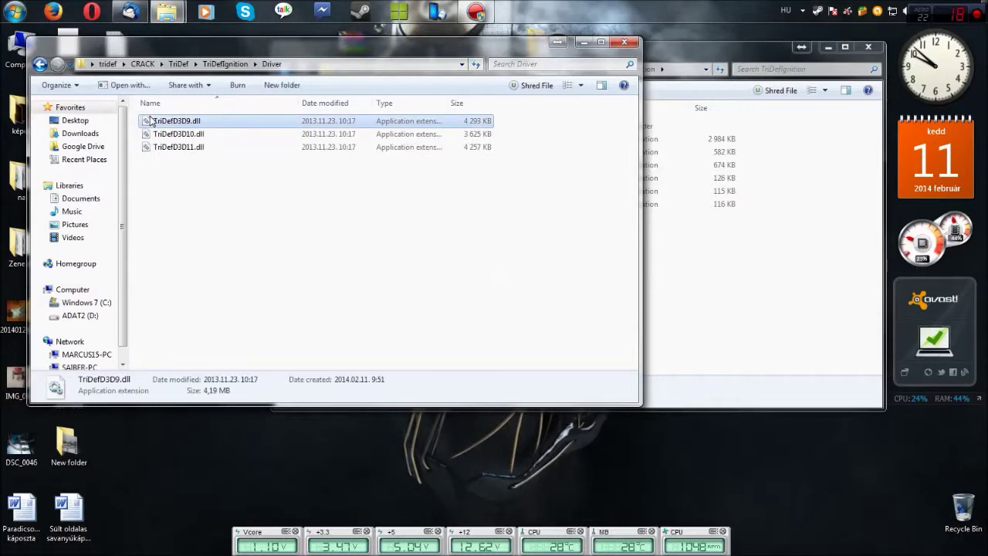
pyautogui.keyDown('shift'); pyautogui.click(165, 149); pyautogui.keyUp('shift')
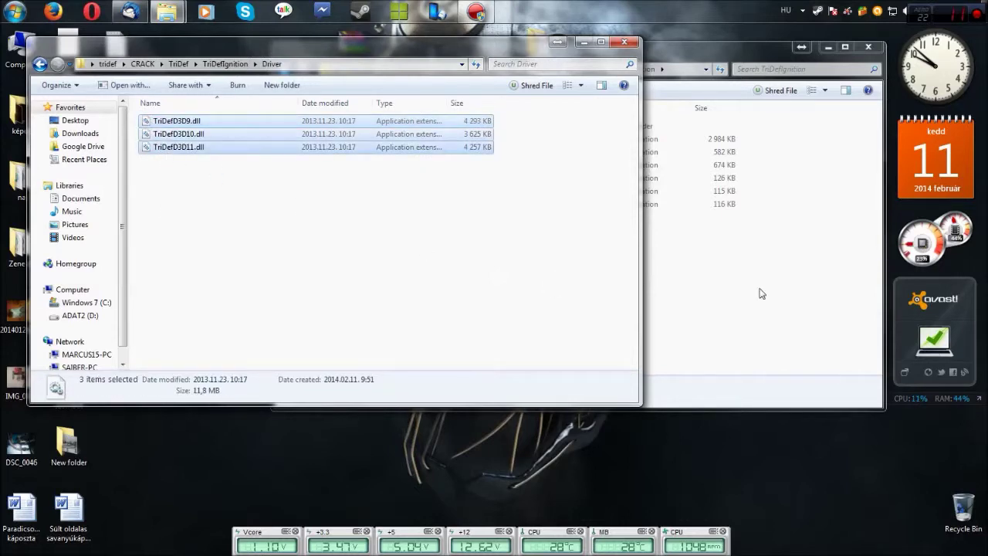
pyautogui.click(731, 287)
pyautogui.doubleClick(407, 125)
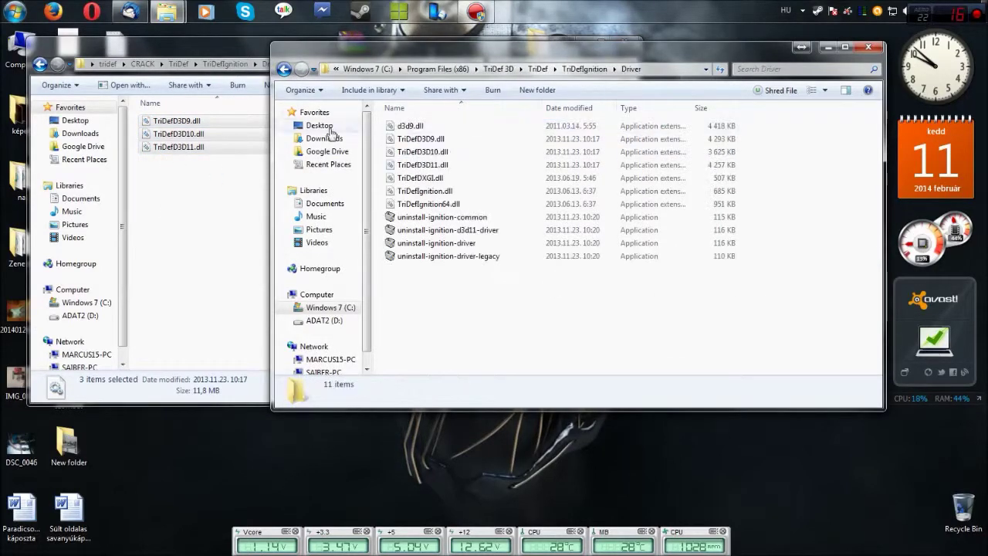
pyautogui.moveTo(157, 124); pyautogui.dragTo(530, 363)
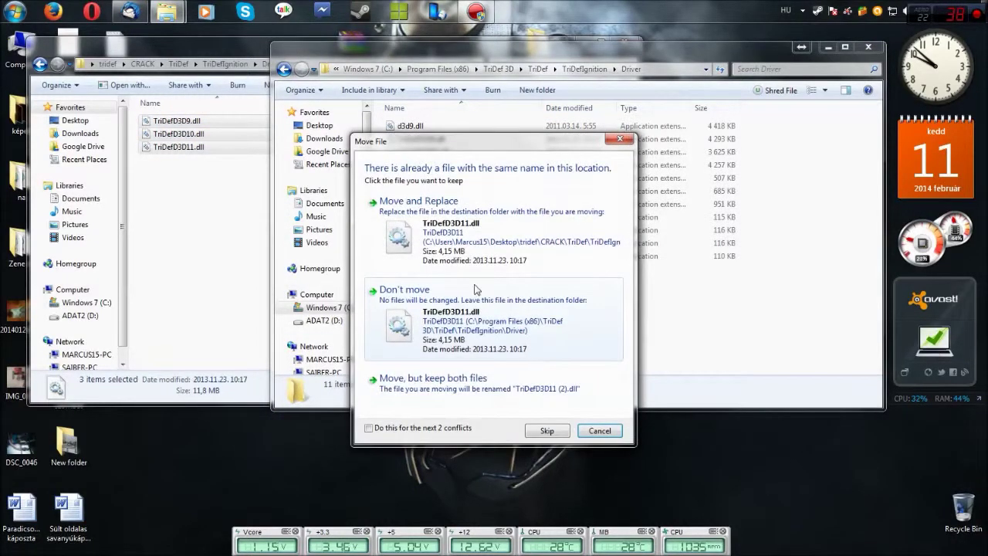
pyautogui.click(369, 430)
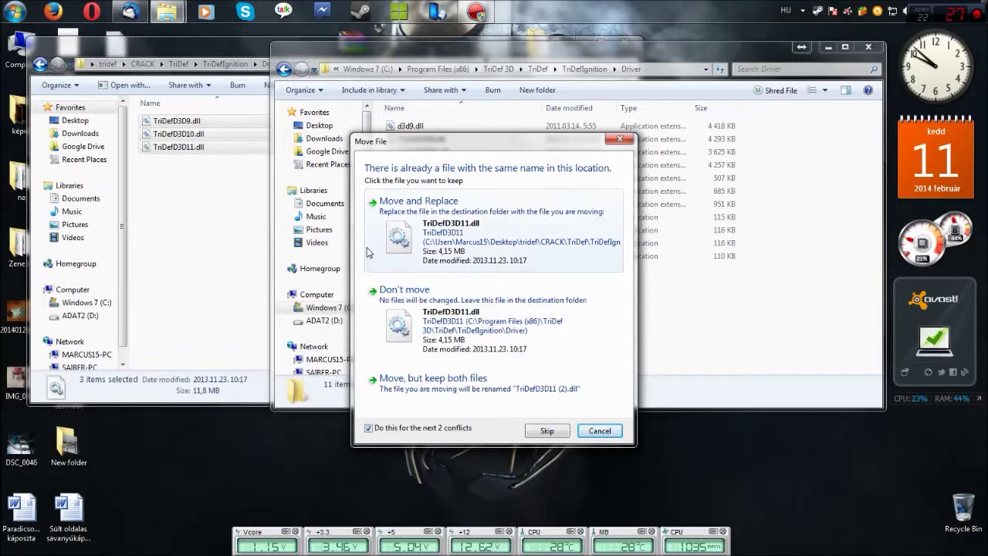
pyautogui.click(441, 233)
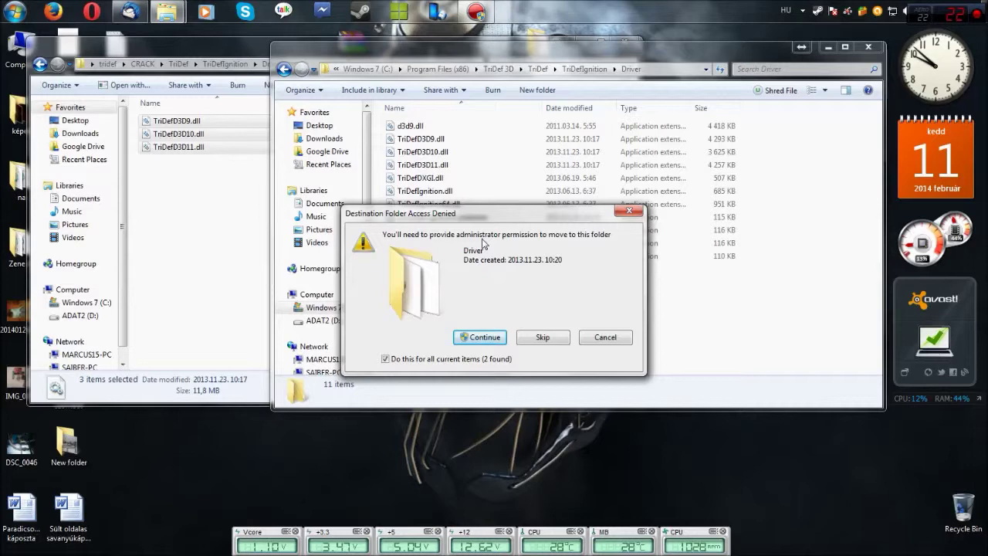
pyautogui.click(488, 340)
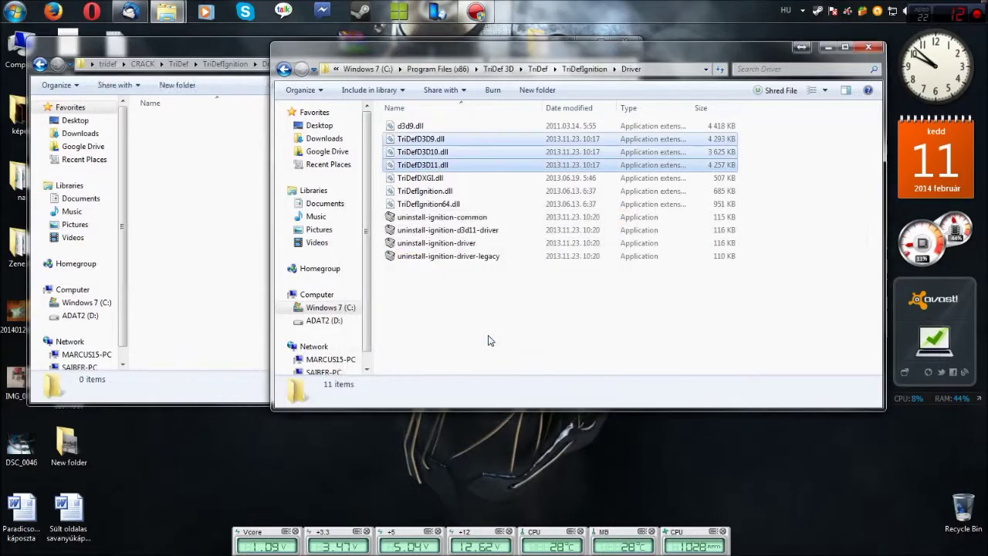
# - Move the TriDefIgnition application from the CRACK folder into the installed TriDefIgnition folder, replacing the existing file with administrator permission
pyautogui.click(194, 171)
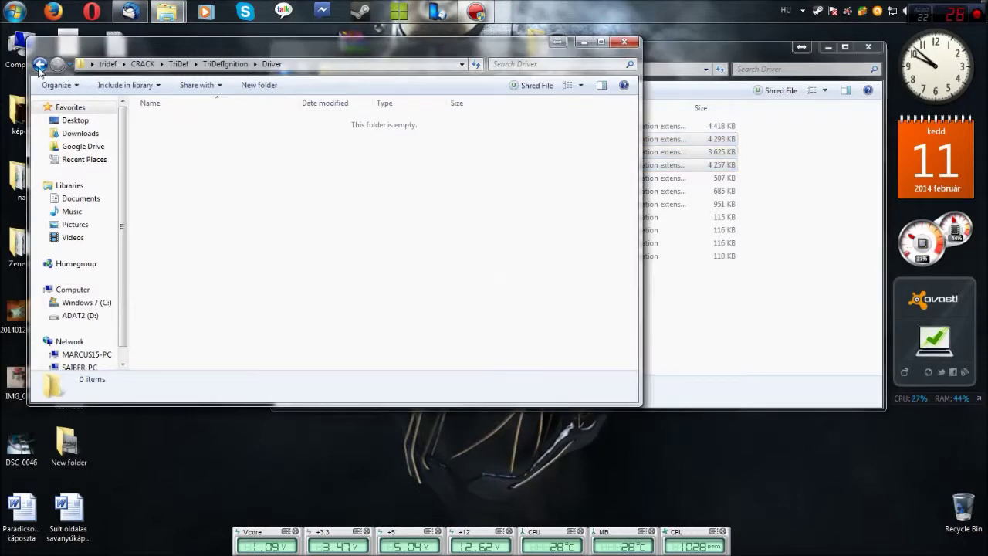
pyautogui.click(40, 64)
pyautogui.click(741, 84)
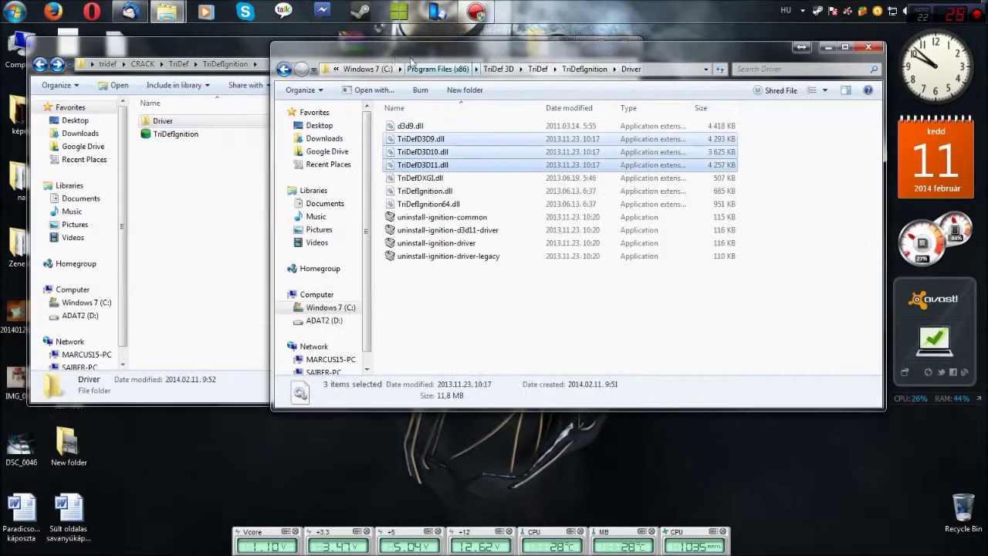
pyautogui.click(284, 68)
pyautogui.moveTo(158, 138); pyautogui.dragTo(662, 347)
pyautogui.click(475, 260)
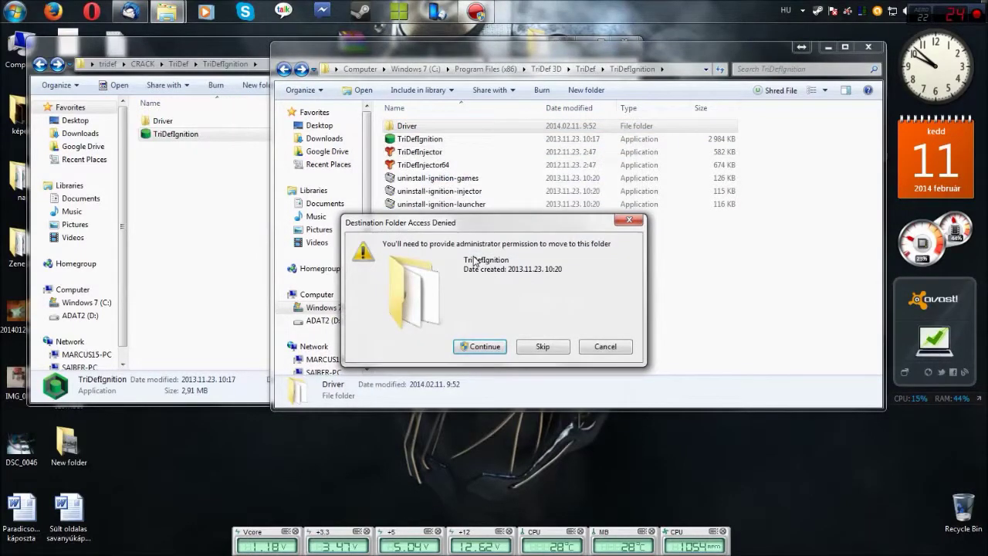
pyautogui.click(475, 349)
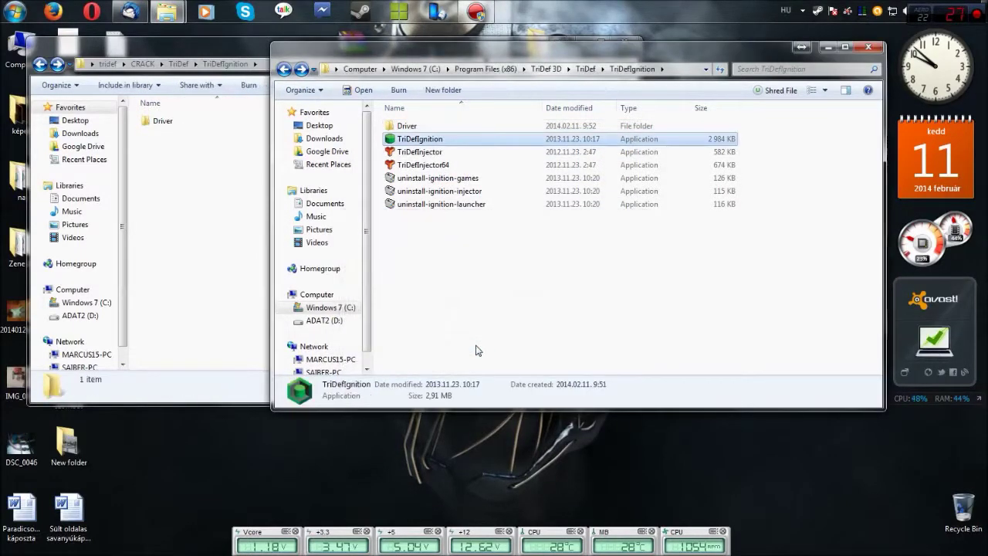
# - Open the TriDefMediaPlayer folder in both the CRACK copy and the TriDef 3D installation
pyautogui.click(150, 236)
pyautogui.click(39, 64)
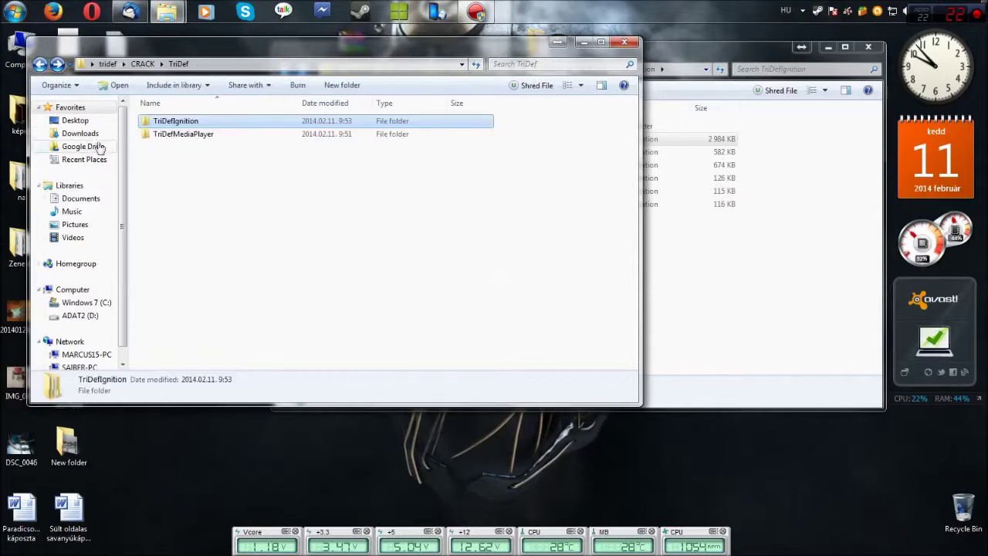
pyautogui.doubleClick(161, 134)
pyautogui.click(801, 317)
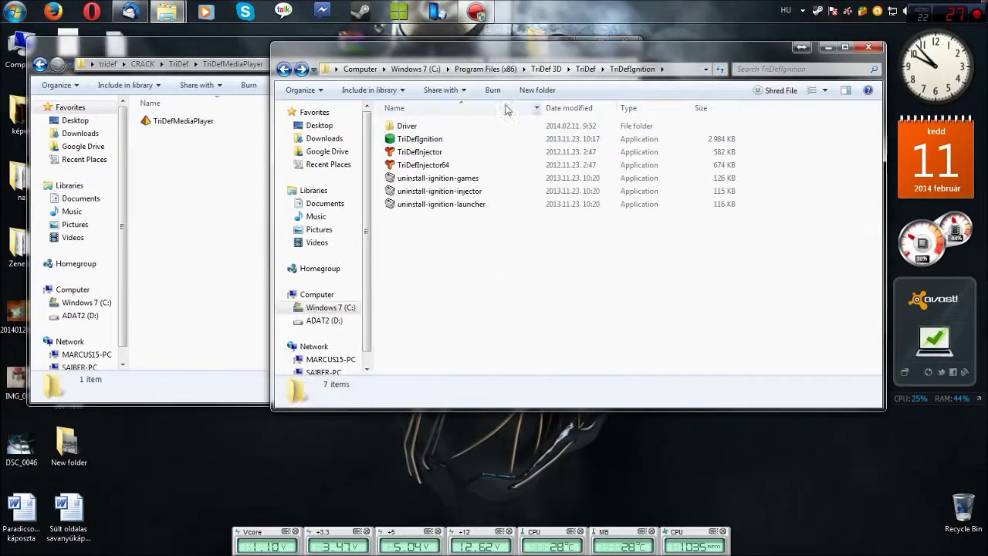
pyautogui.click(285, 68)
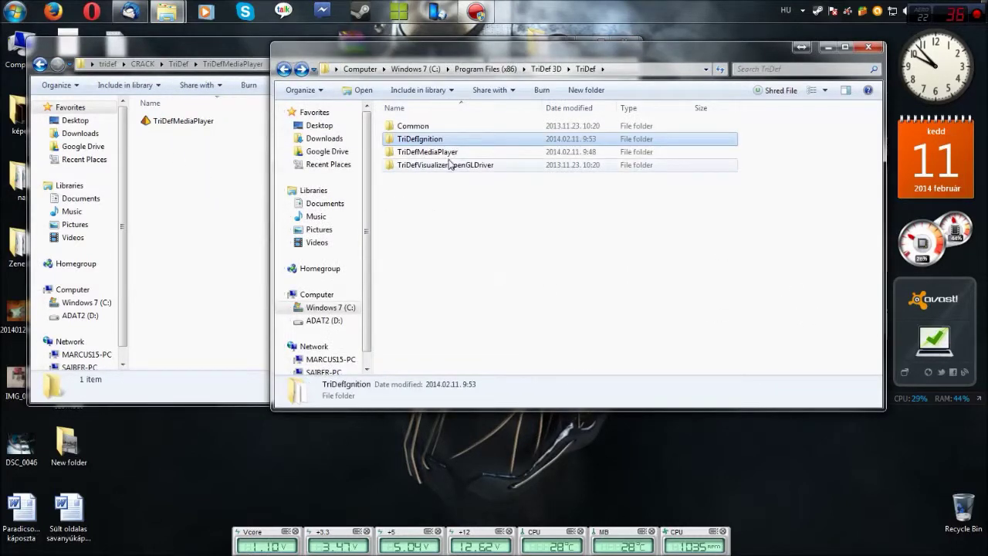
pyautogui.doubleClick(448, 152)
# - Move the TriDefMediaPlayer application from the CRACK folder into the installed TriDefMediaPlayer folder, replacing the existing file with administrator permission
pyautogui.moveTo(176, 122); pyautogui.dragTo(500, 319)
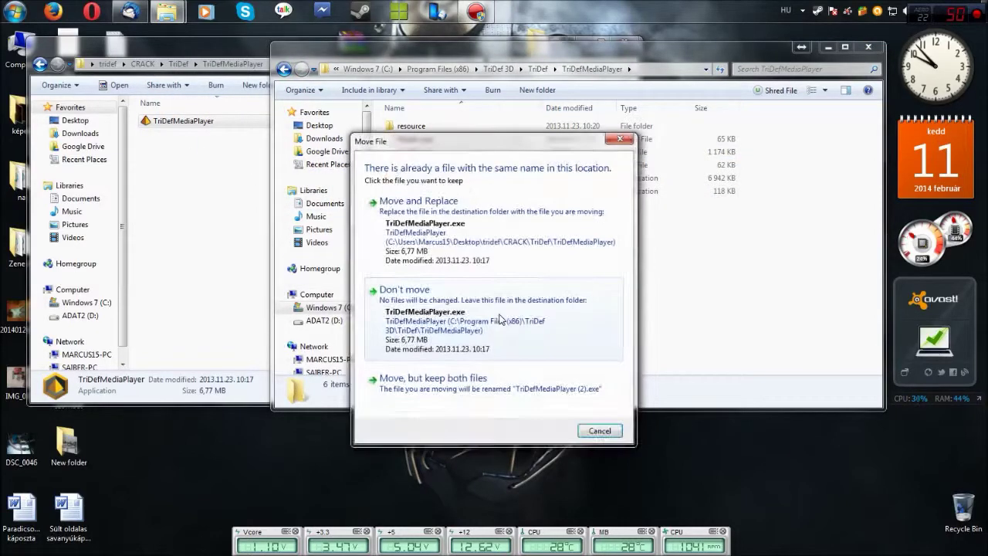
pyautogui.click(467, 263)
pyautogui.click(480, 347)
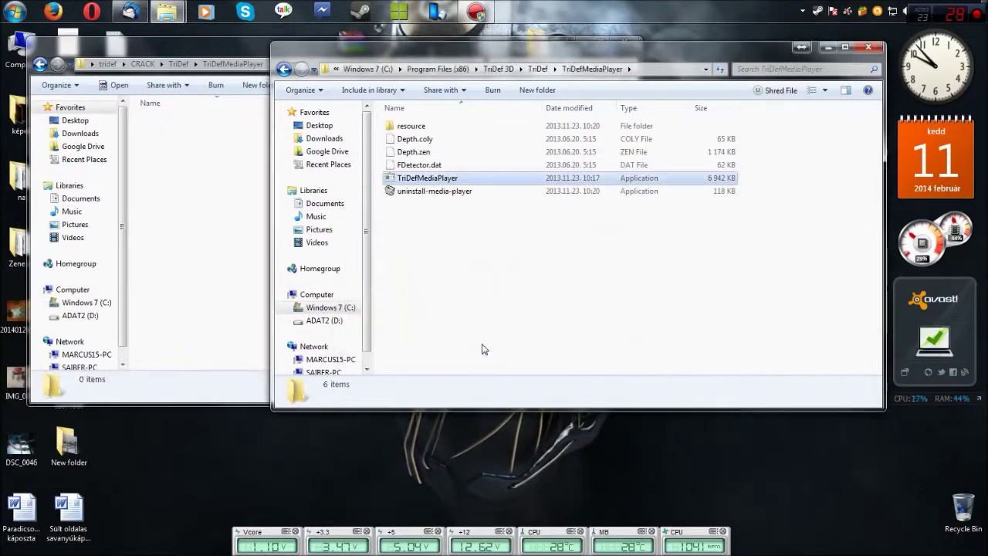
# - Close the CRACK and TriDef 3D installation folder windows
pyautogui.click(153, 38)
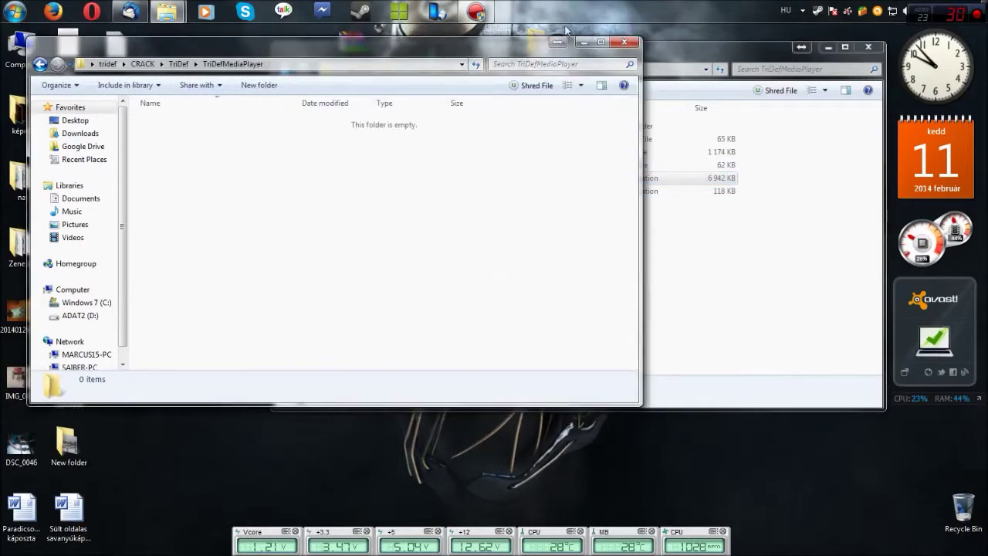
pyautogui.click(626, 41)
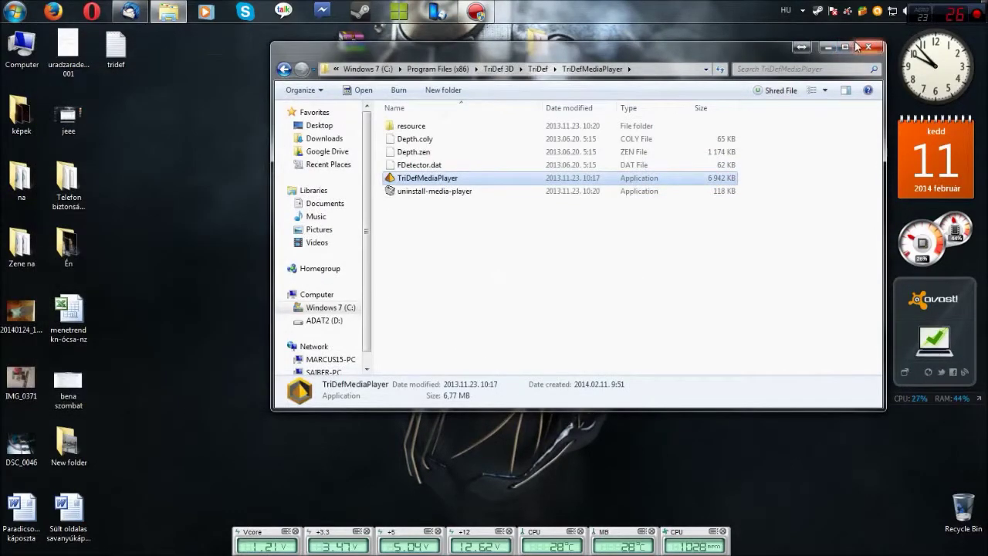
pyautogui.click(870, 48)
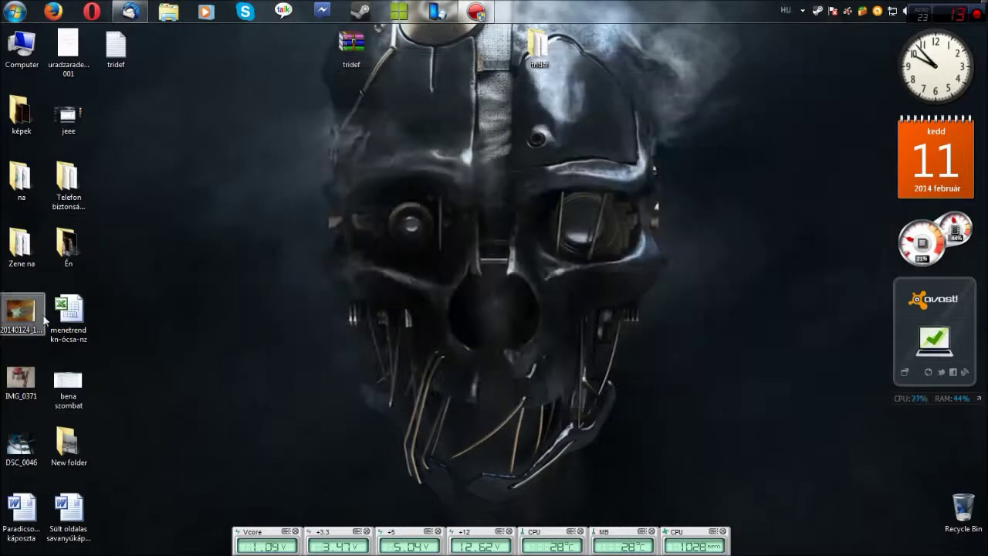
# - Search the installed programs for "trid" and launch TriDef 3D Media Player
pyautogui.click(15, 10)
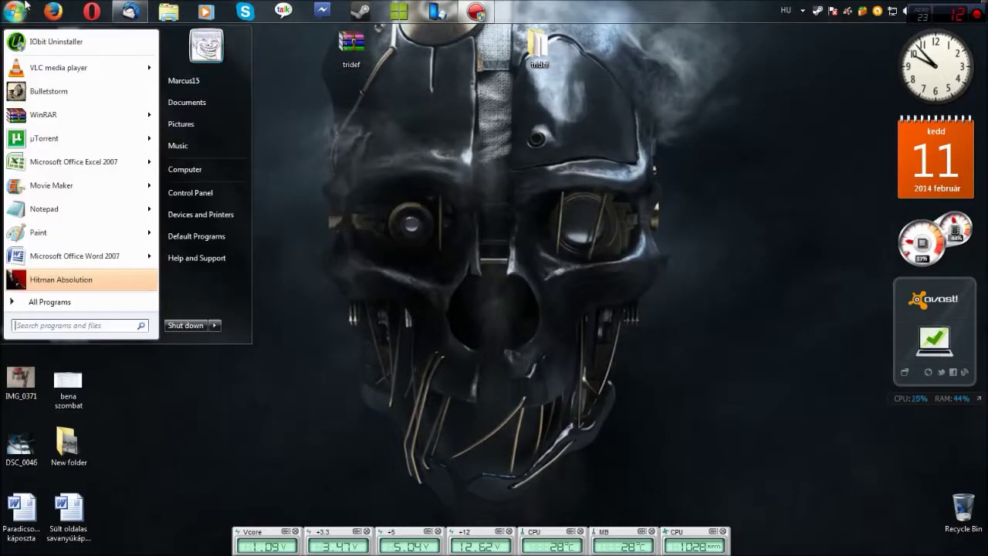
pyautogui.write('trid')
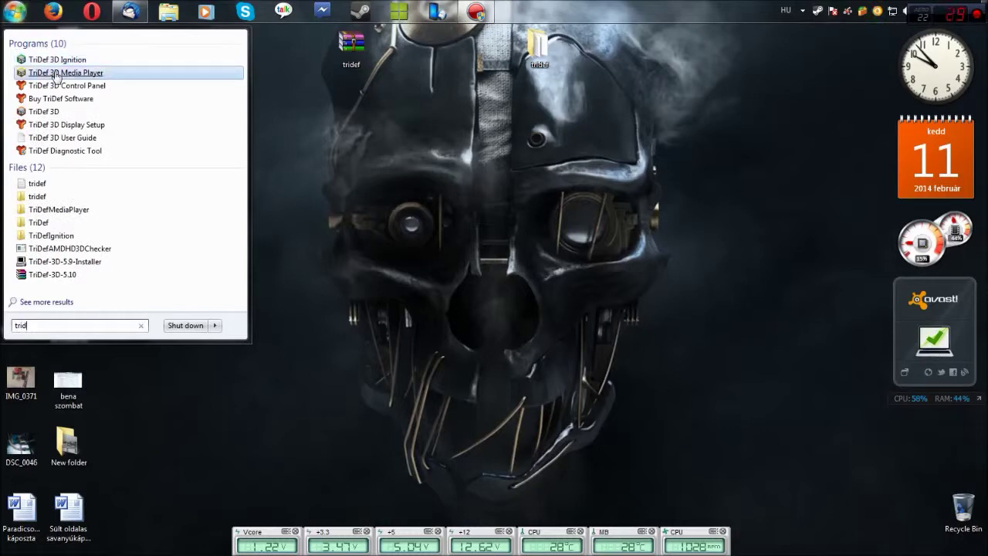
pyautogui.click(55, 74)
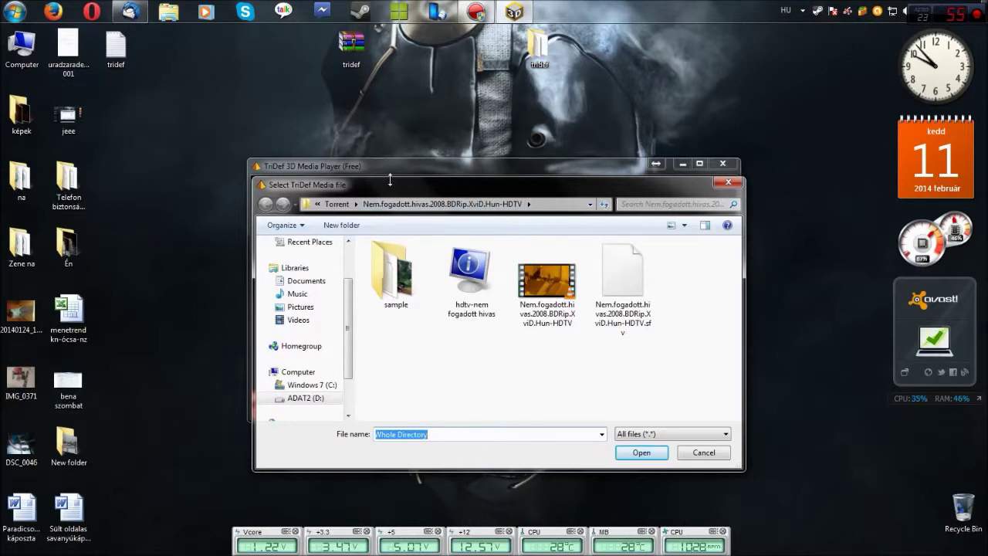
# - Test the media player with the Nem.fogadott.hivas.2008.BDRip.XviD.Hun-HDTV video, and close the player
pyautogui.moveTo(390, 183); pyautogui.dragTo(592, 164)
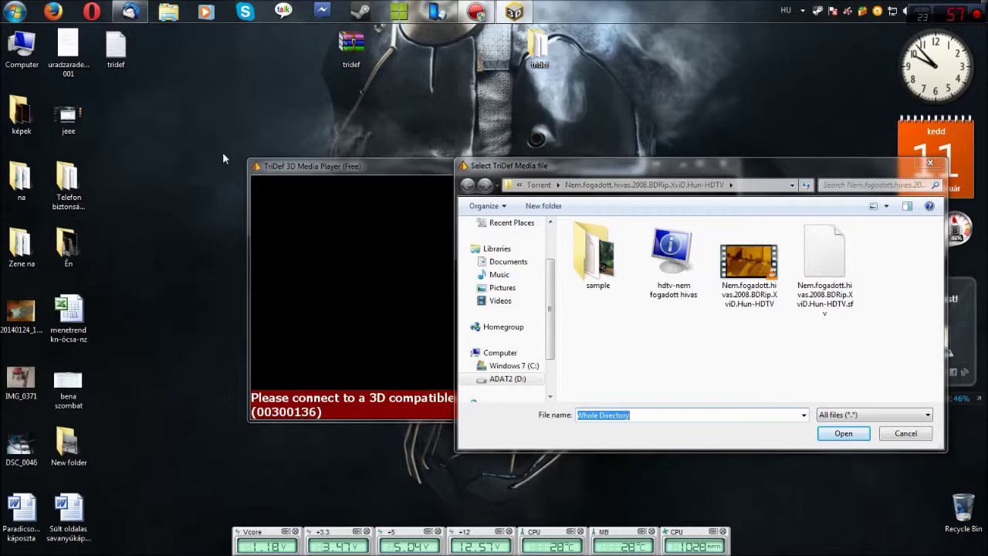
pyautogui.doubleClick(726, 290)
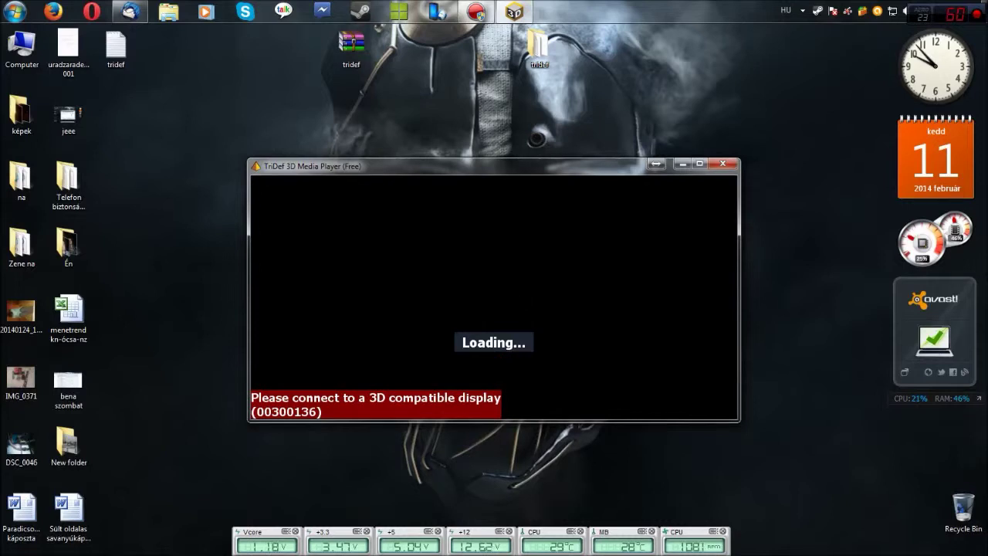
pyautogui.moveTo(377, 417)
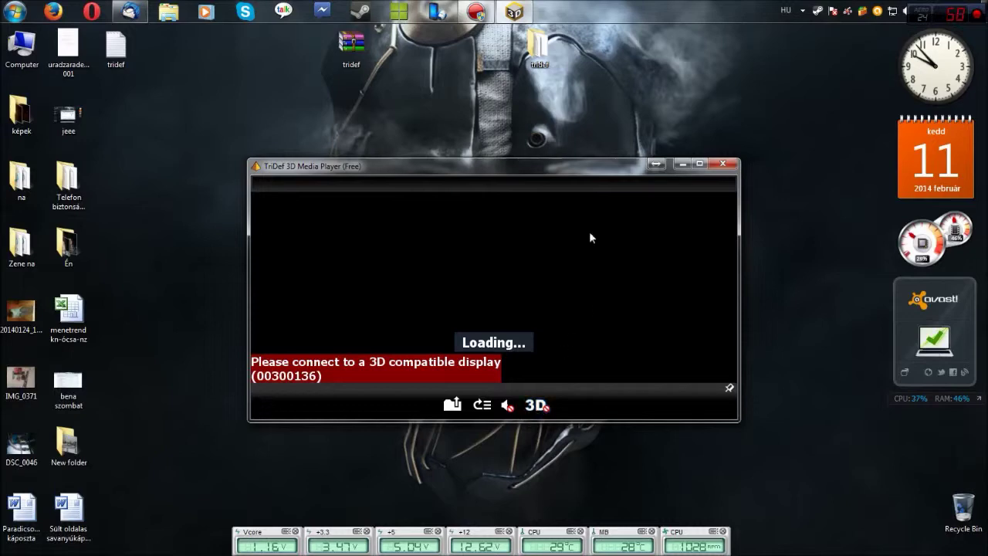
pyautogui.click(723, 164)
# - Search the installed programs for "tridef", launch TriDef 3D Ignition and open its display settings
pyautogui.click(12, 7)
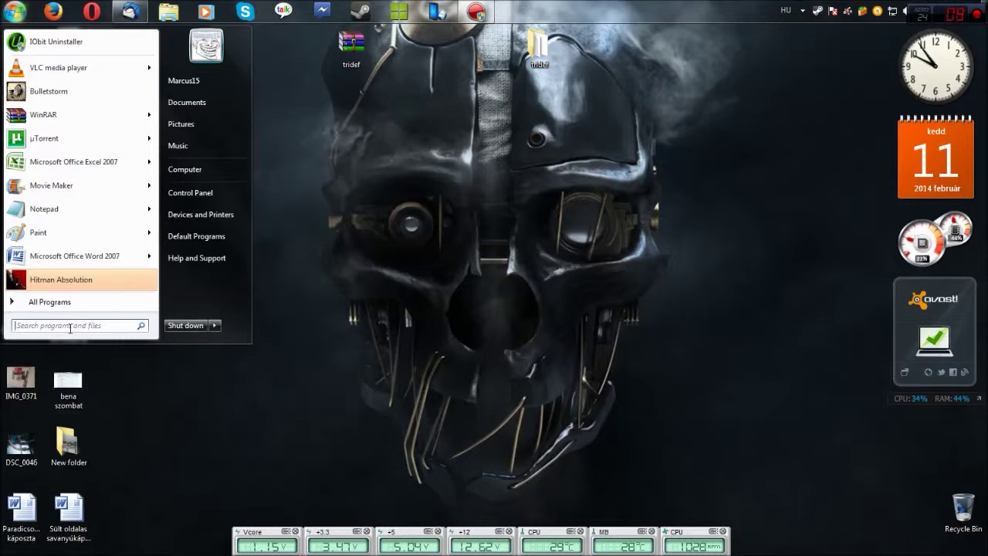
pyautogui.write('tridef')
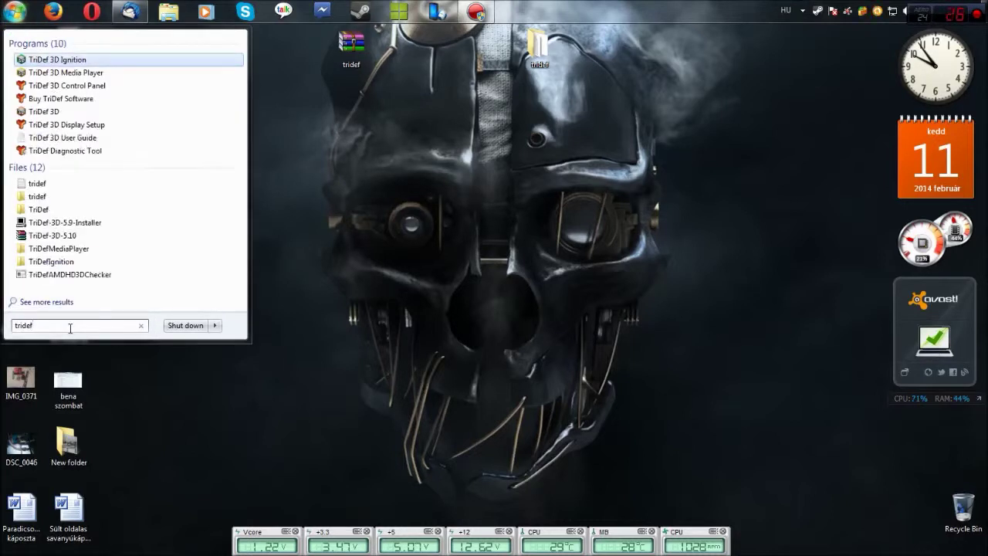
pyautogui.click(47, 65)
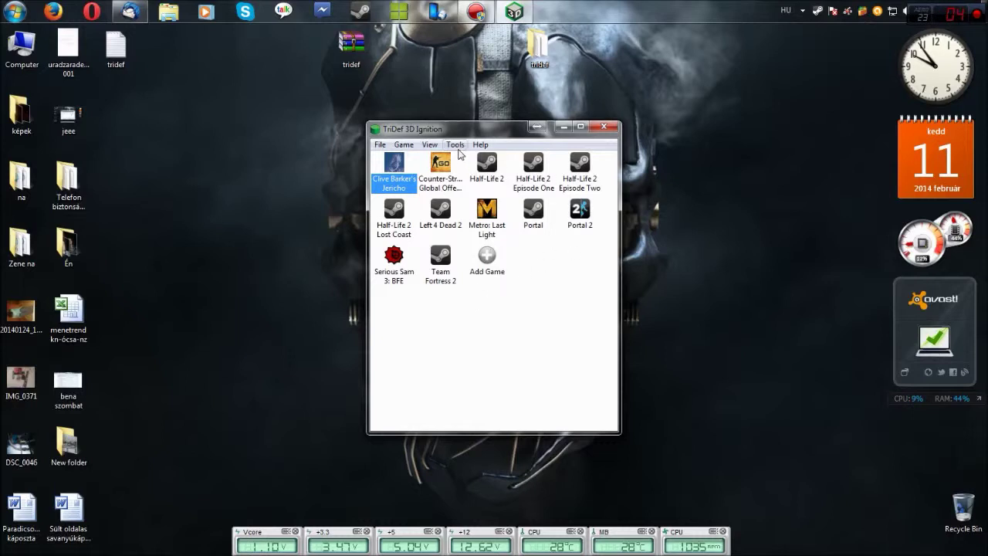
pyautogui.click(456, 145)
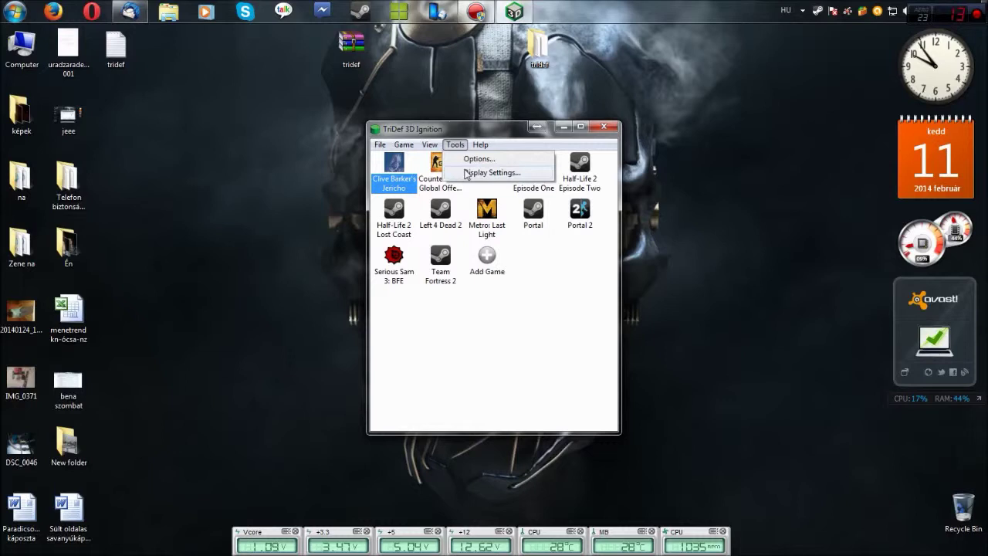
pyautogui.click(466, 173)
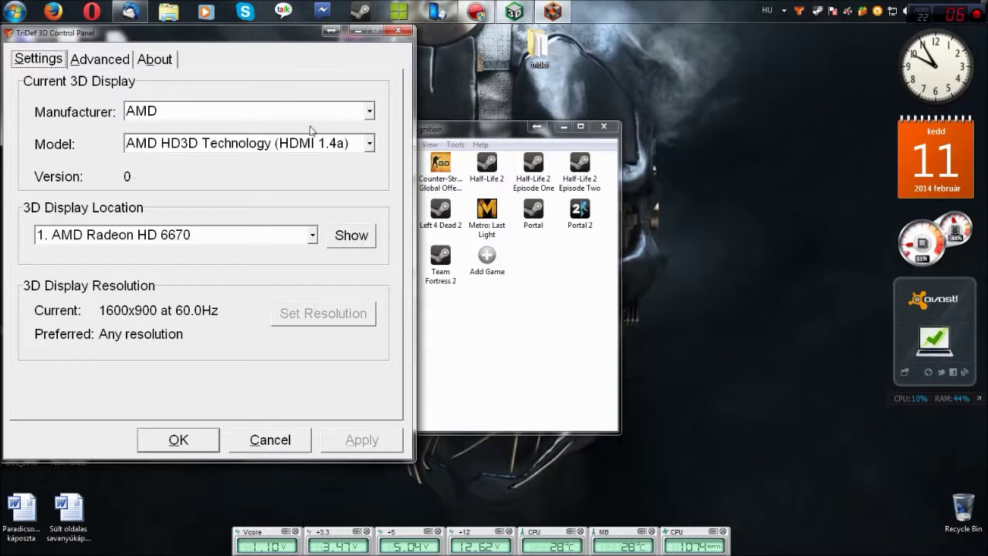
# - Set the current 3D display's manufacturer to Colored Glasses and its model to Red/Cyan
pyautogui.click(365, 117)
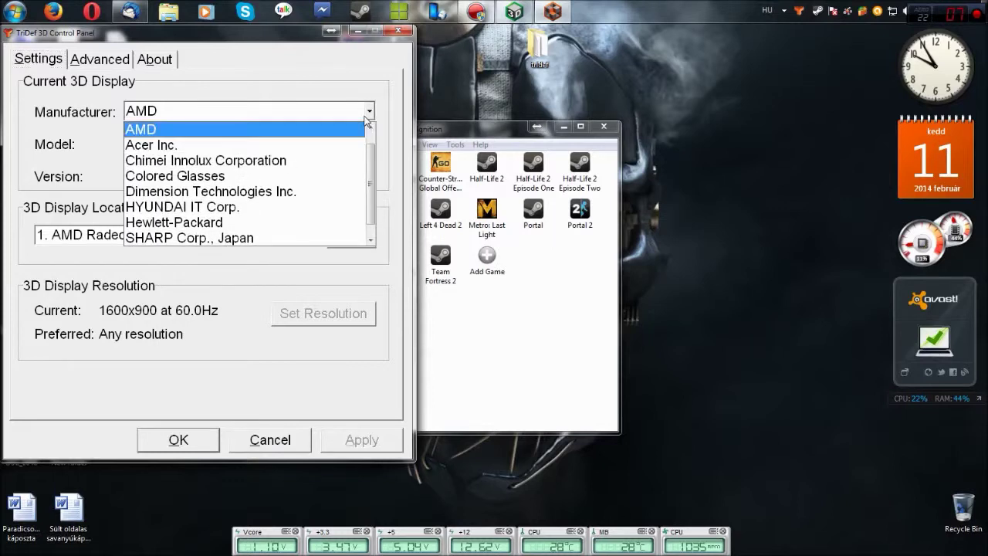
pyautogui.scroll(-1, 342, 157)
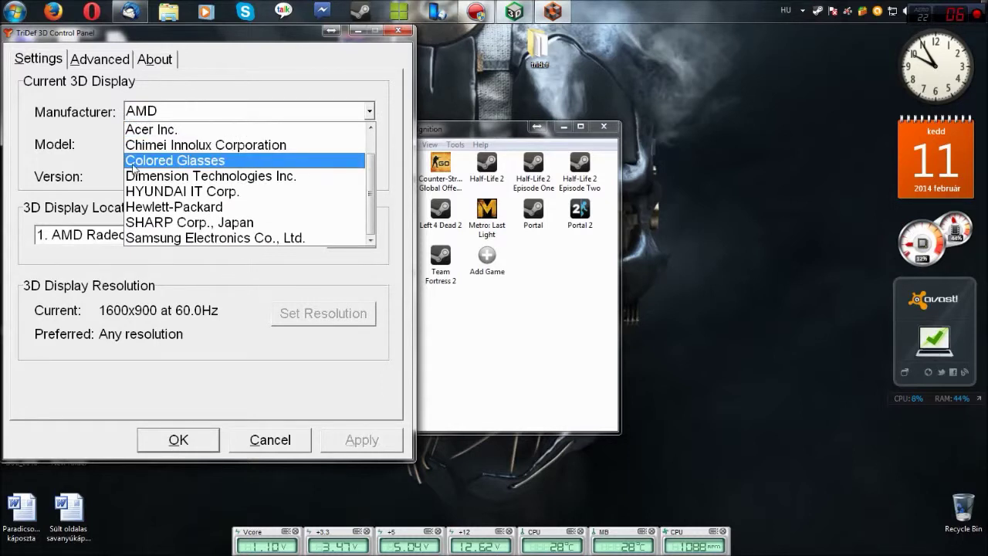
pyautogui.click(172, 163)
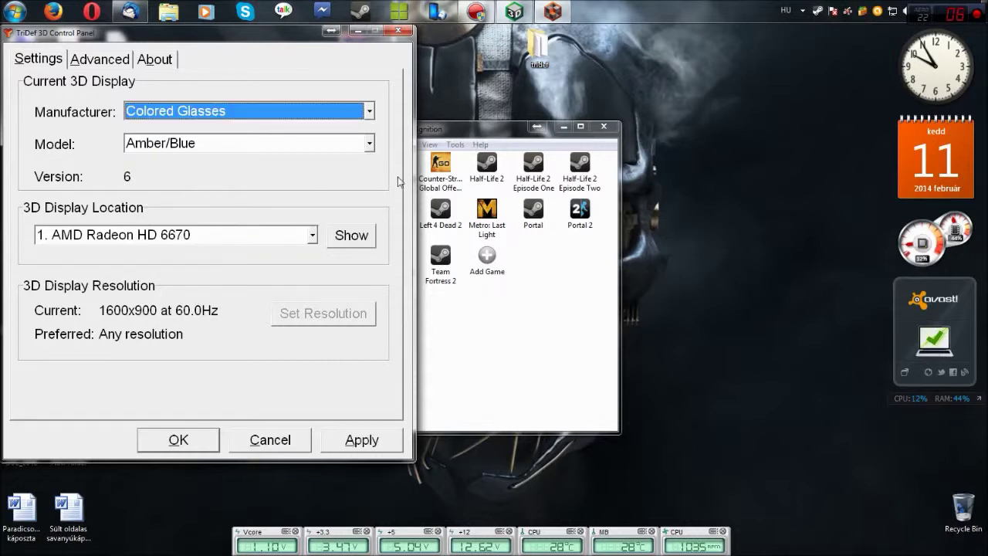
pyautogui.click(370, 145)
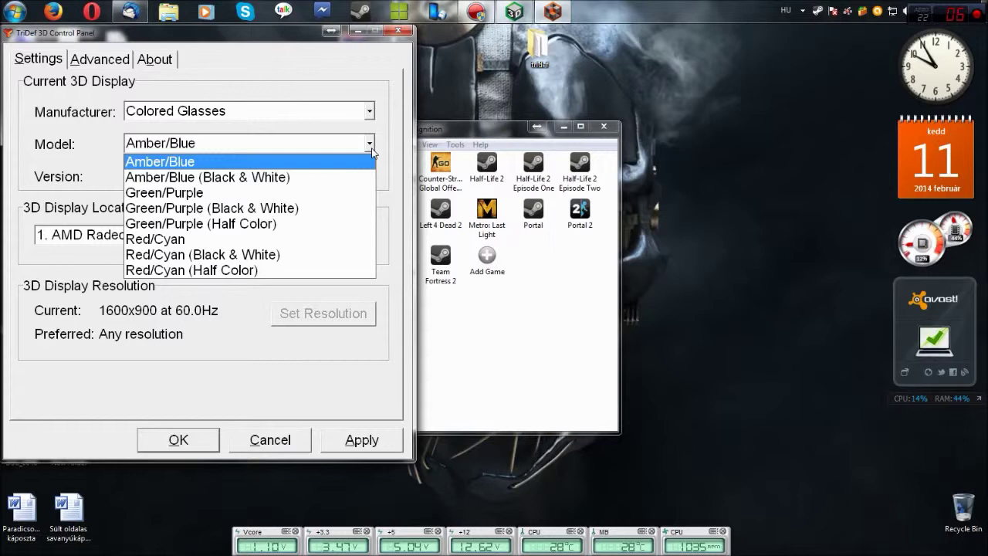
pyautogui.click(190, 246)
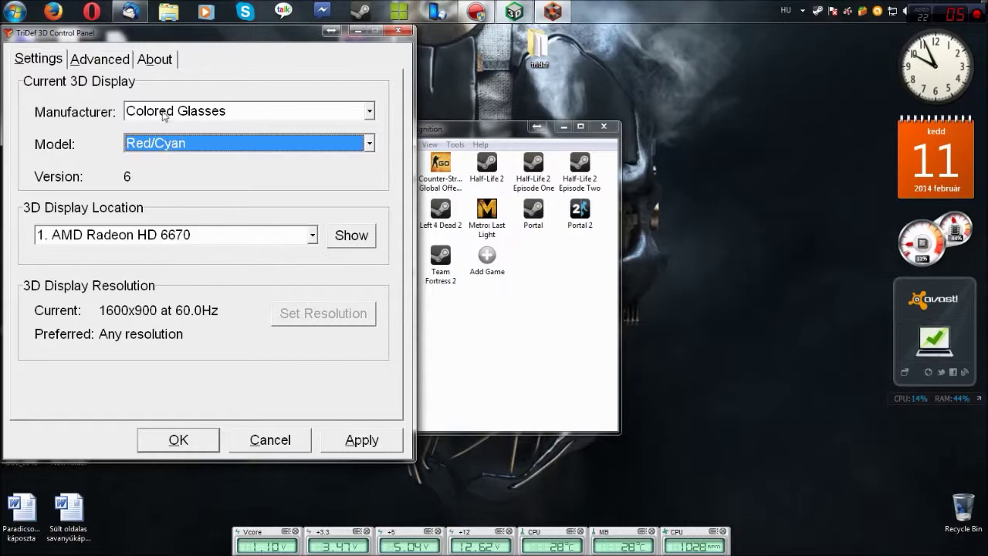
# - Switch to Firefox, view the bookmarked b8e6_2_big.jpg picture of the 3D glasses, and minimize the browser
pyautogui.click(50, 17)
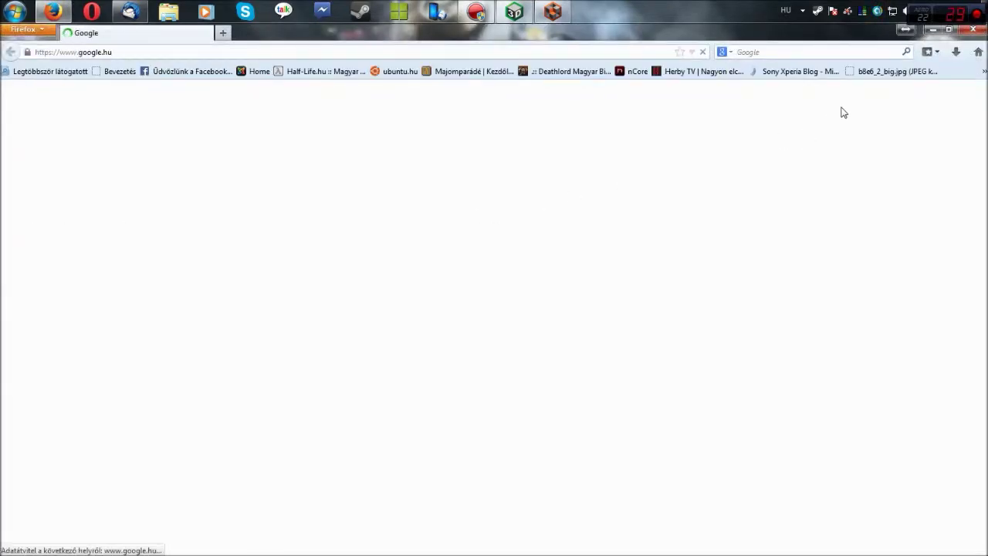
pyautogui.click(873, 71)
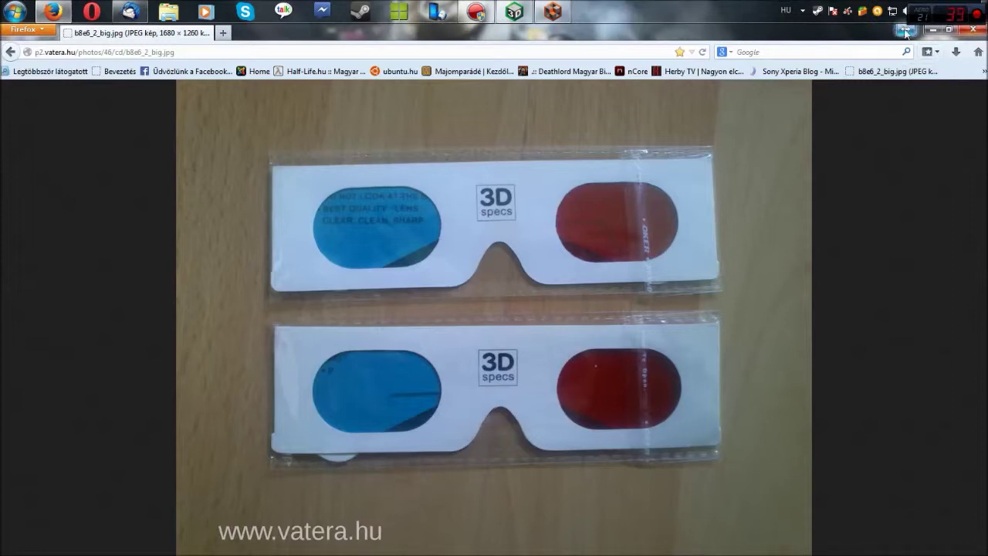
pyautogui.click(933, 29)
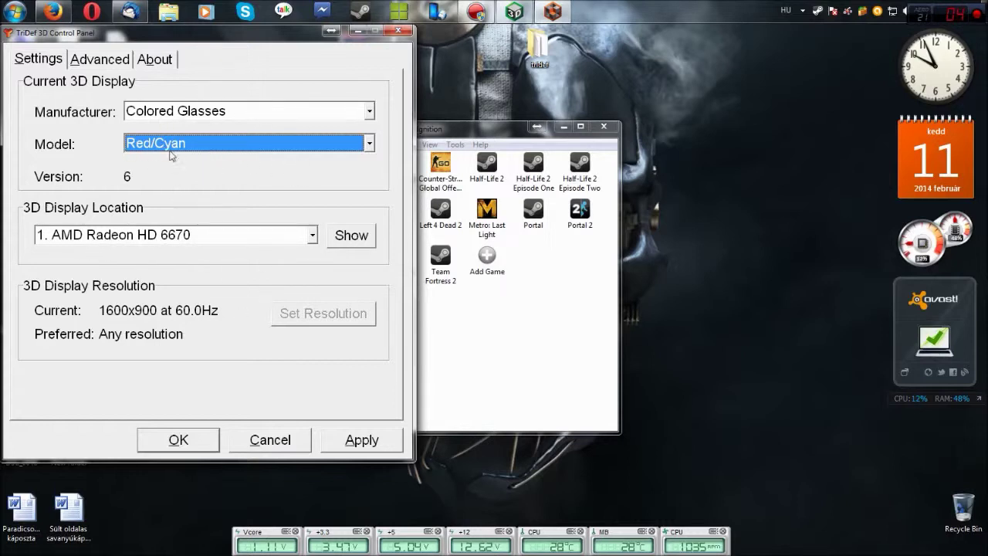
# - Apply the Colored Glasses display settings and close the TriDef 3D Control Panel
pyautogui.click(344, 444)
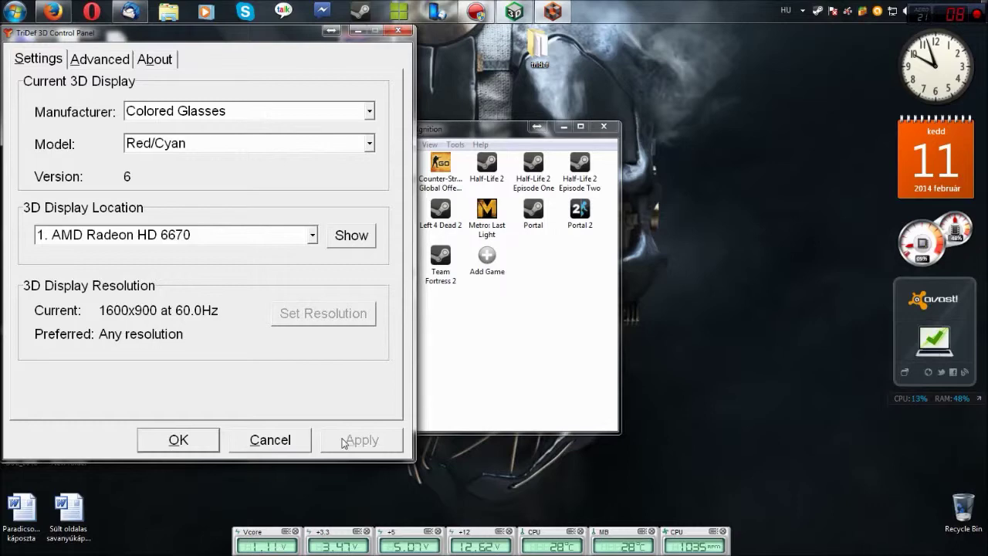
pyautogui.click(186, 440)
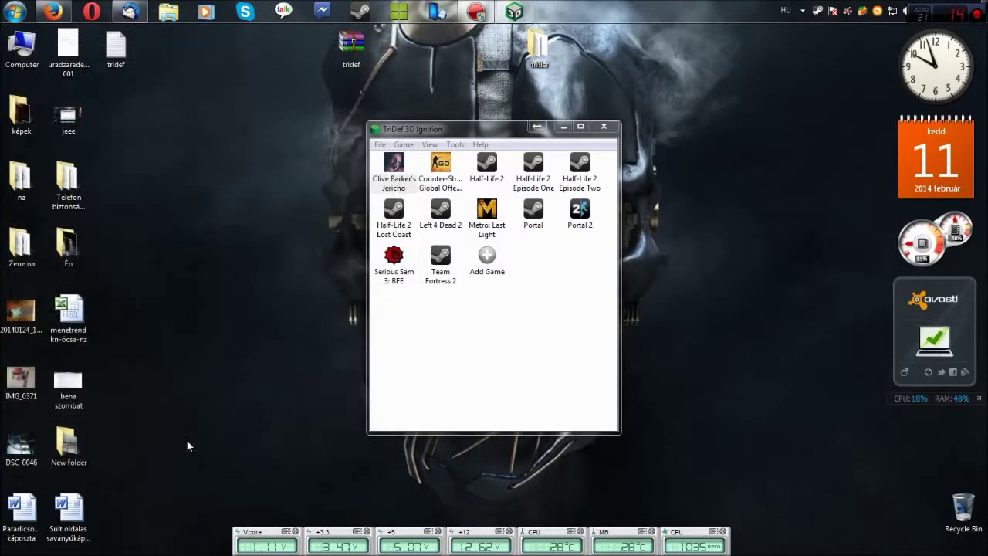